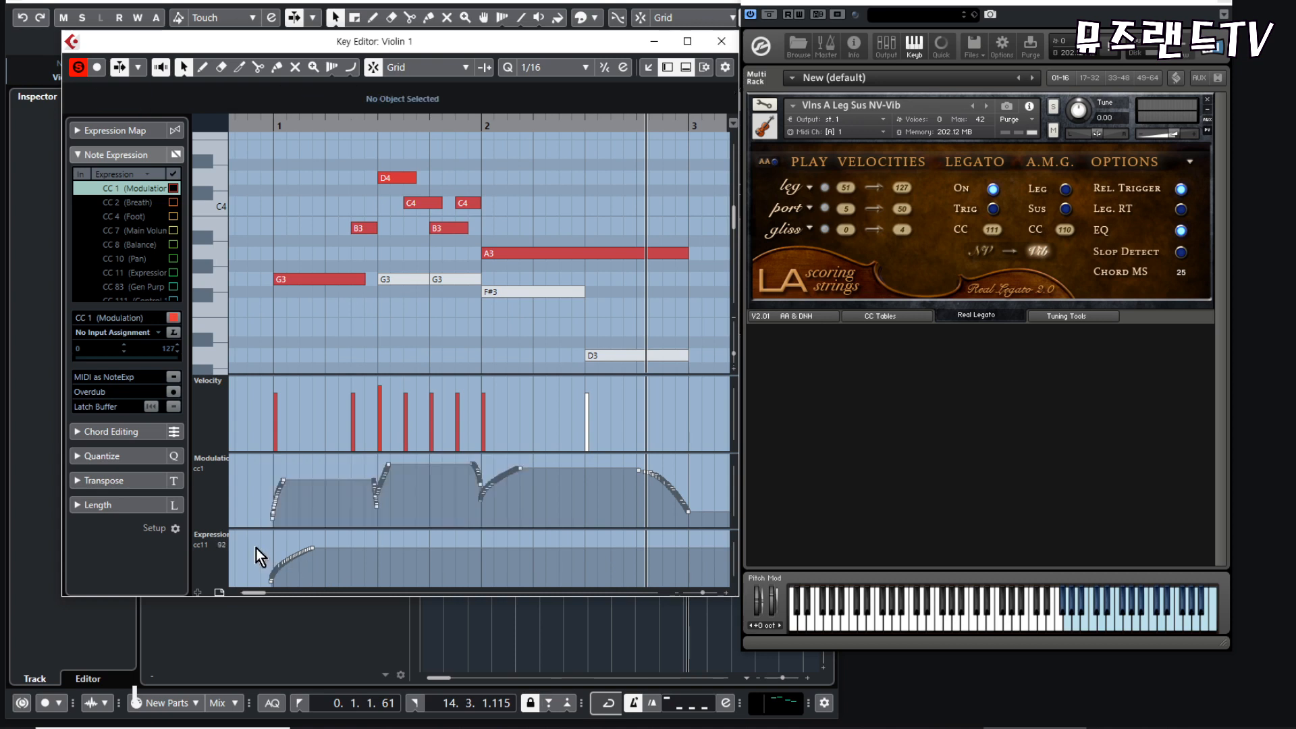
- Unmute the lower-voice G3, F#3 and D3 notes in bars 1 and 2 with the Mute tool
key(7)
drag(393, 268, 634, 370)
key(1)
click(423, 333)
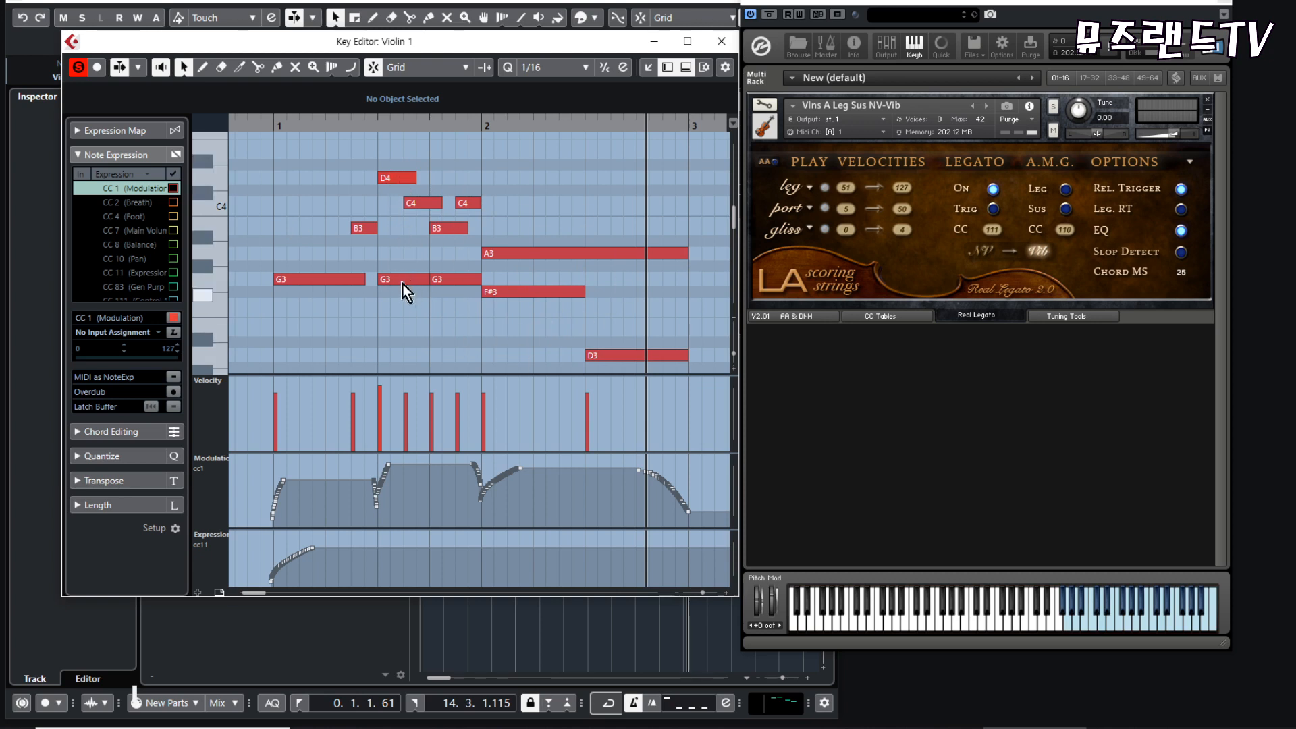
- Examine the two-voice passage between beat 1.3 and bar 2, especially the D4 and G3 that start together
drag(408, 119, 359, 228)
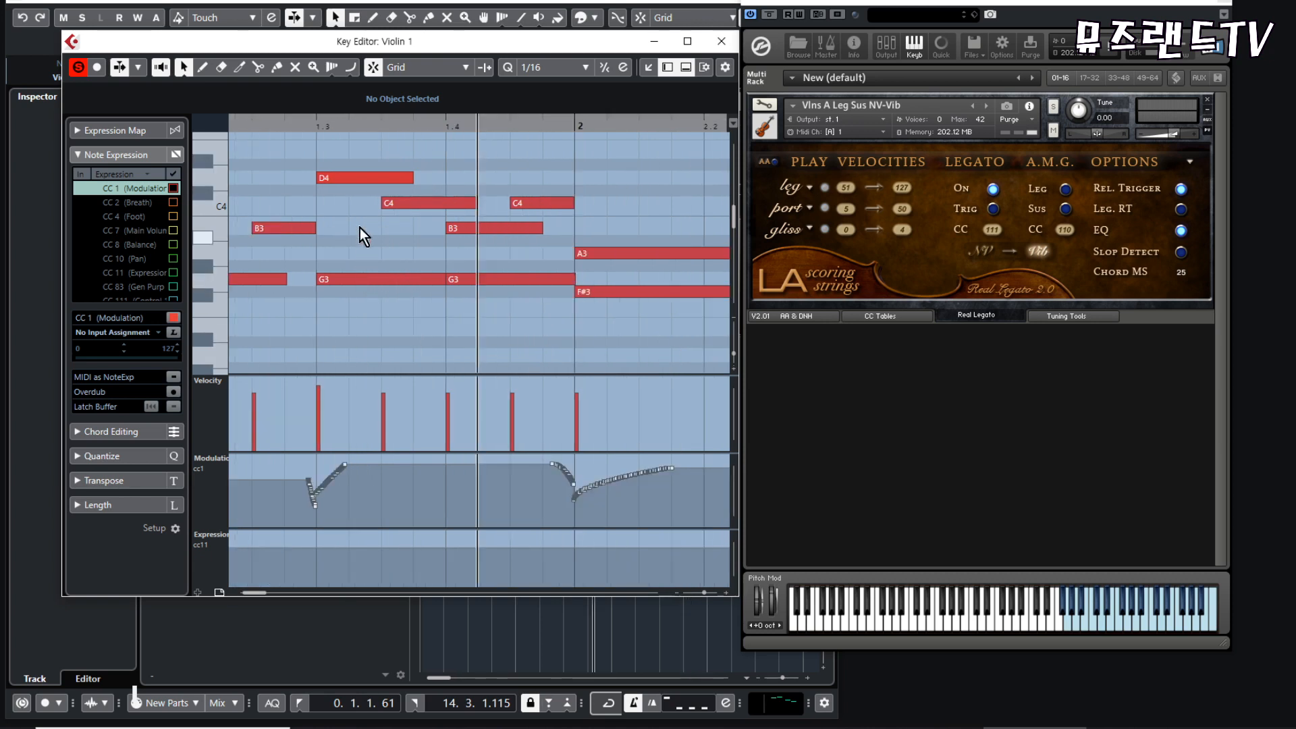
drag(336, 149, 545, 249)
click(612, 200)
click(337, 177)
click(334, 249)
click(348, 279)
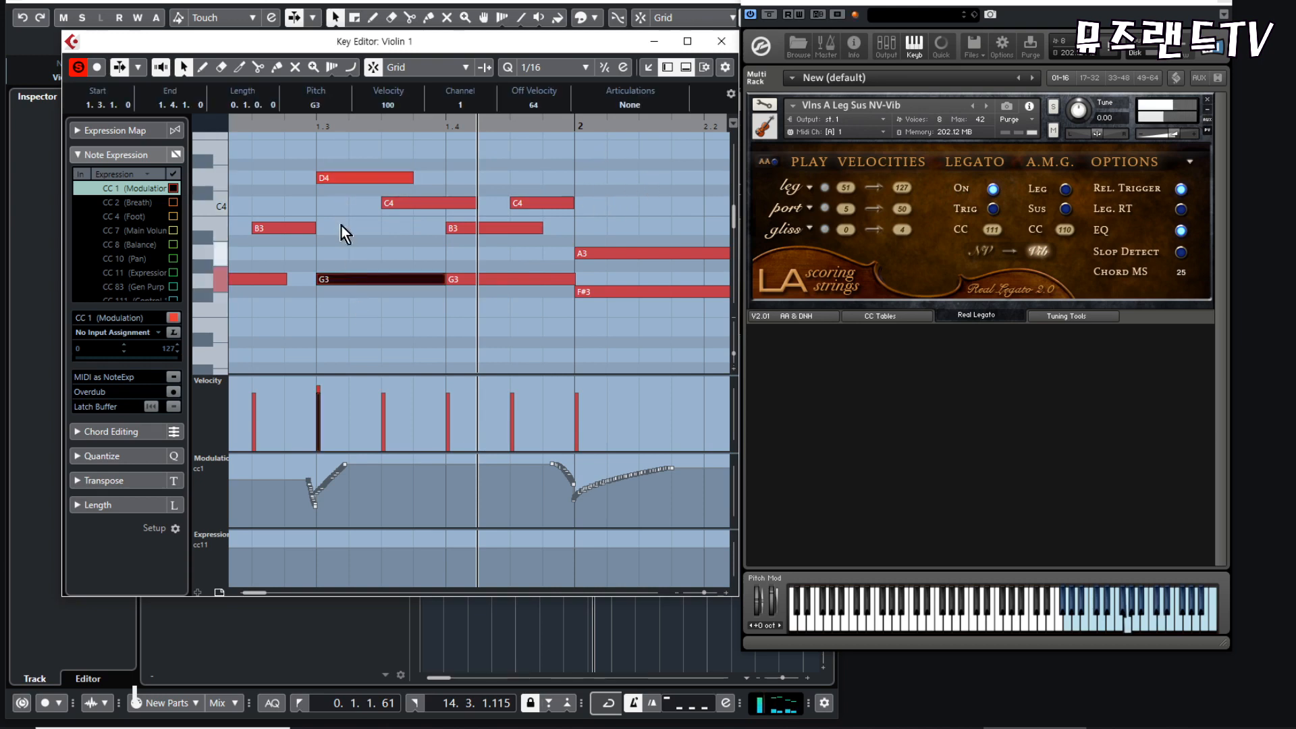
drag(330, 151, 359, 313)
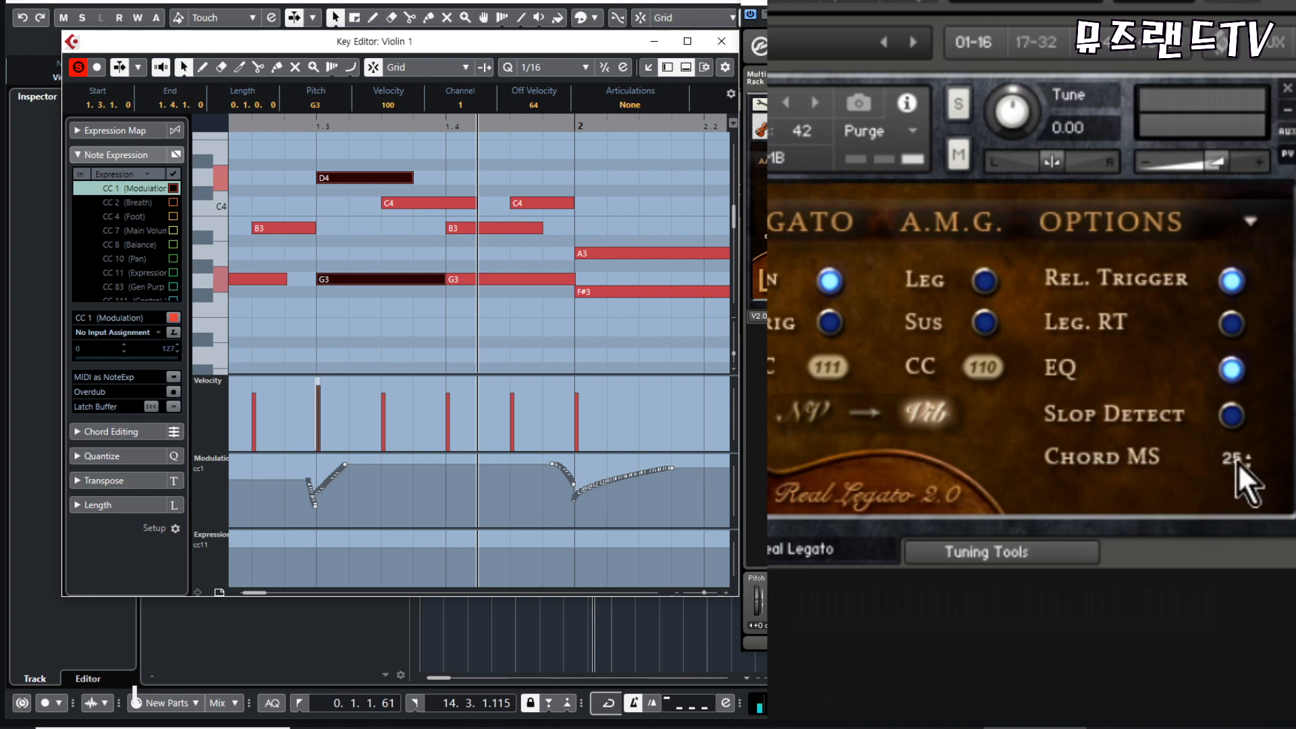
drag(333, 146, 359, 318)
click(343, 164)
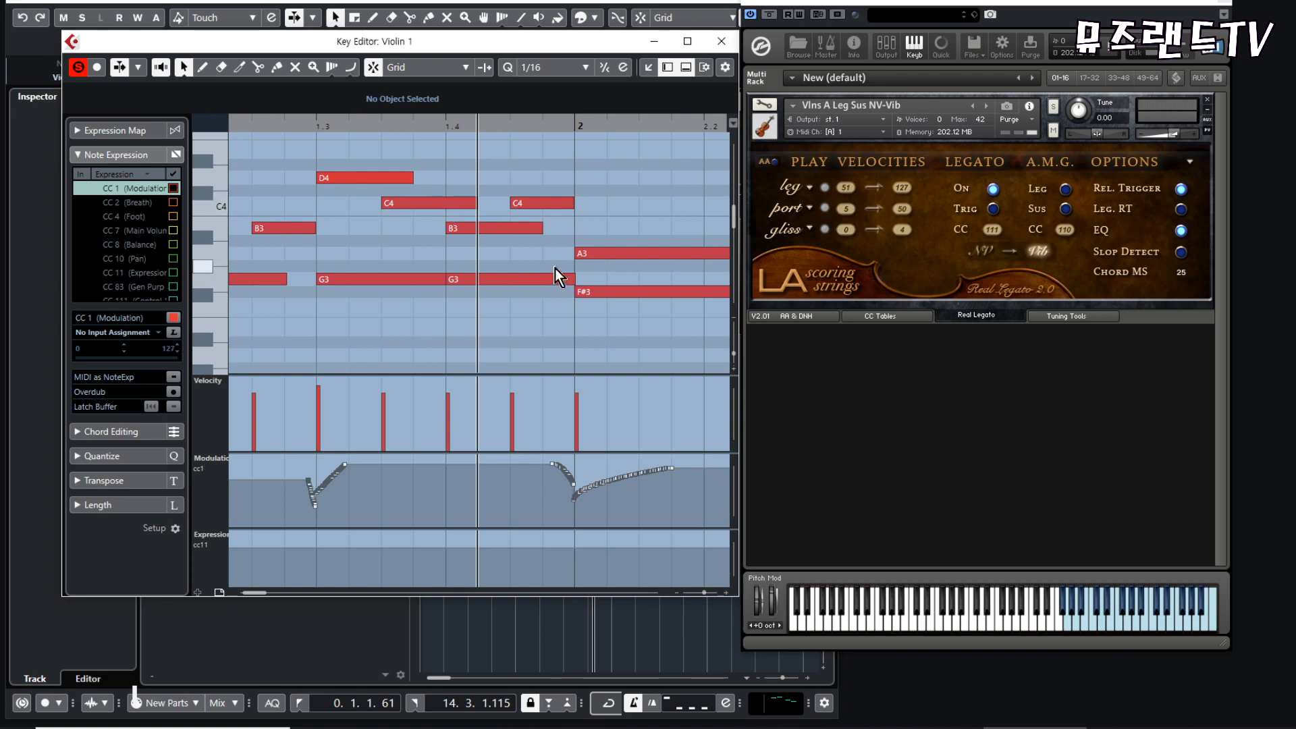
- Play back the two-voice passage with Legato switched on
key(g)
key(space)
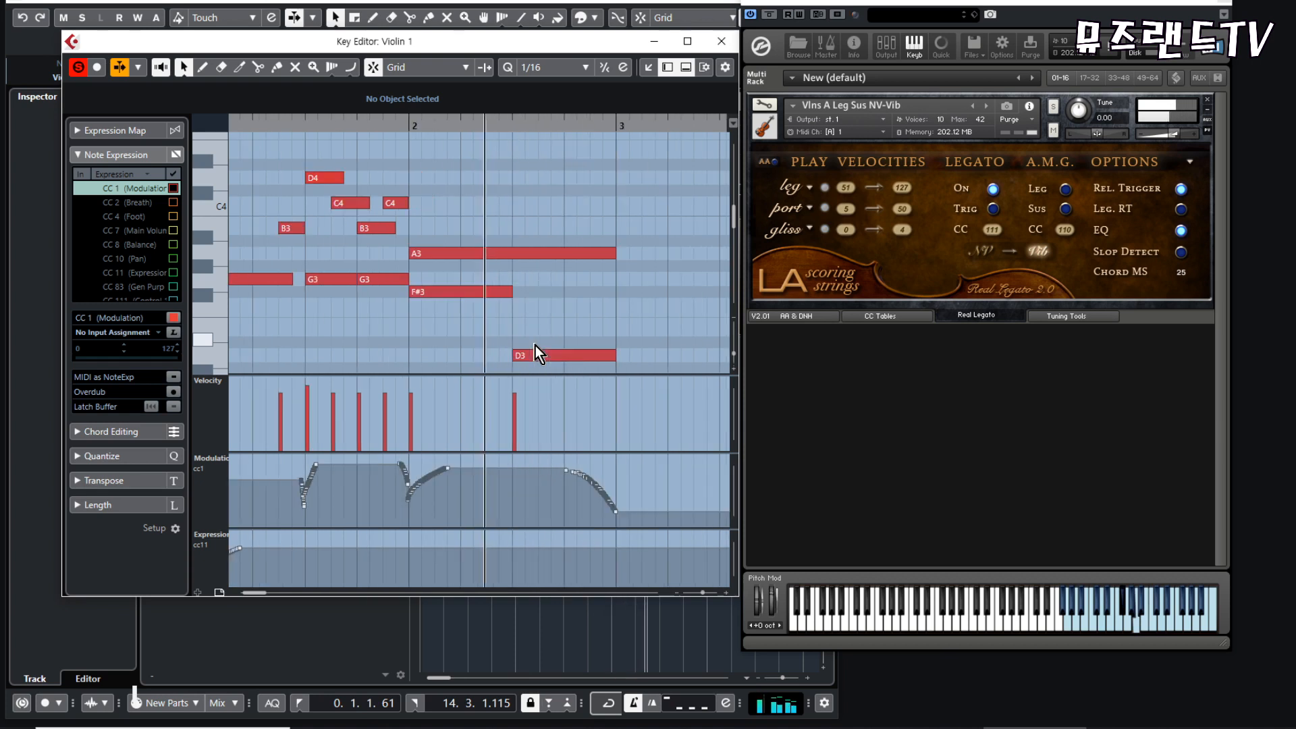
key(space)
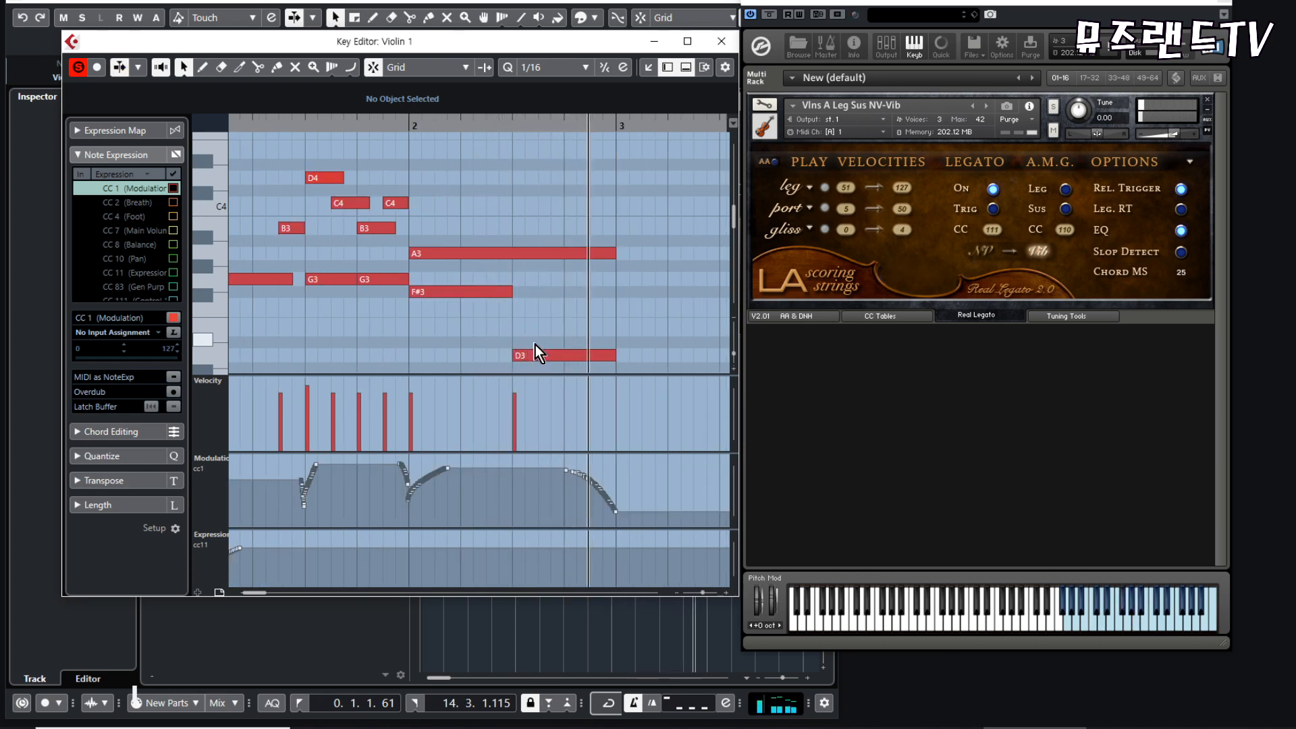
- Check the simultaneous note pairs at beats 1.3 and 1.4 and the A3 held over F#3 and D3 in bar 2
drag(318, 246, 325, 311)
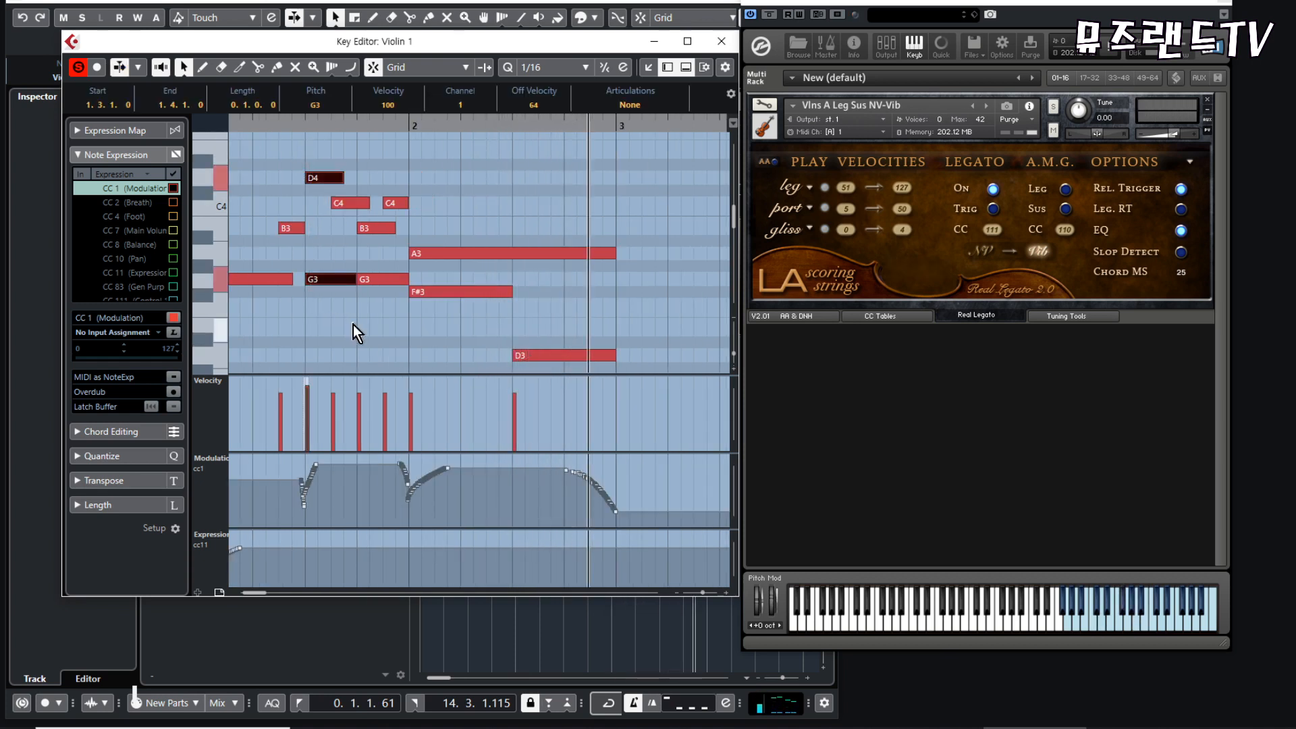
click(354, 326)
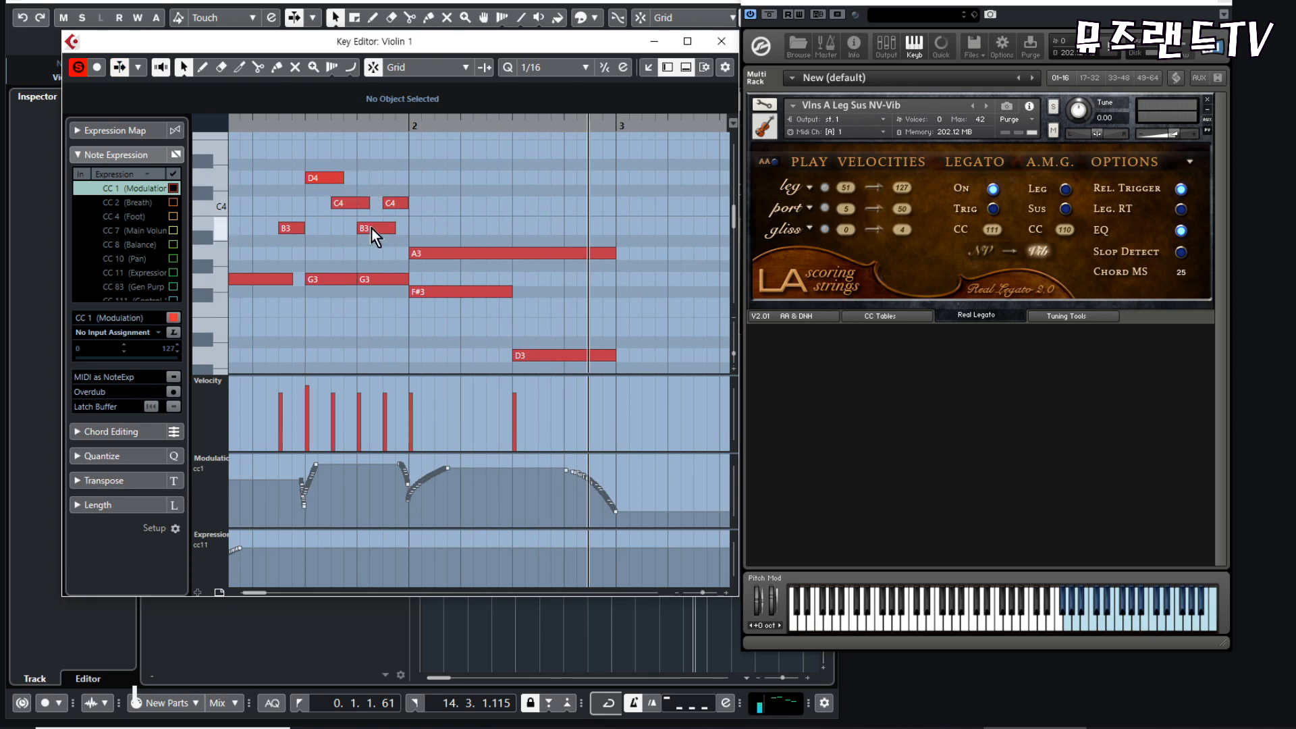
drag(376, 213, 386, 310)
click(395, 323)
drag(438, 208, 460, 320)
drag(575, 201, 601, 316)
mouse_move(557, 329)
mouse_down()
mouse_move(581, 368)
mouse_move(556, 339)
mouse_move(562, 353)
mouse_move(548, 251)
mouse_up()
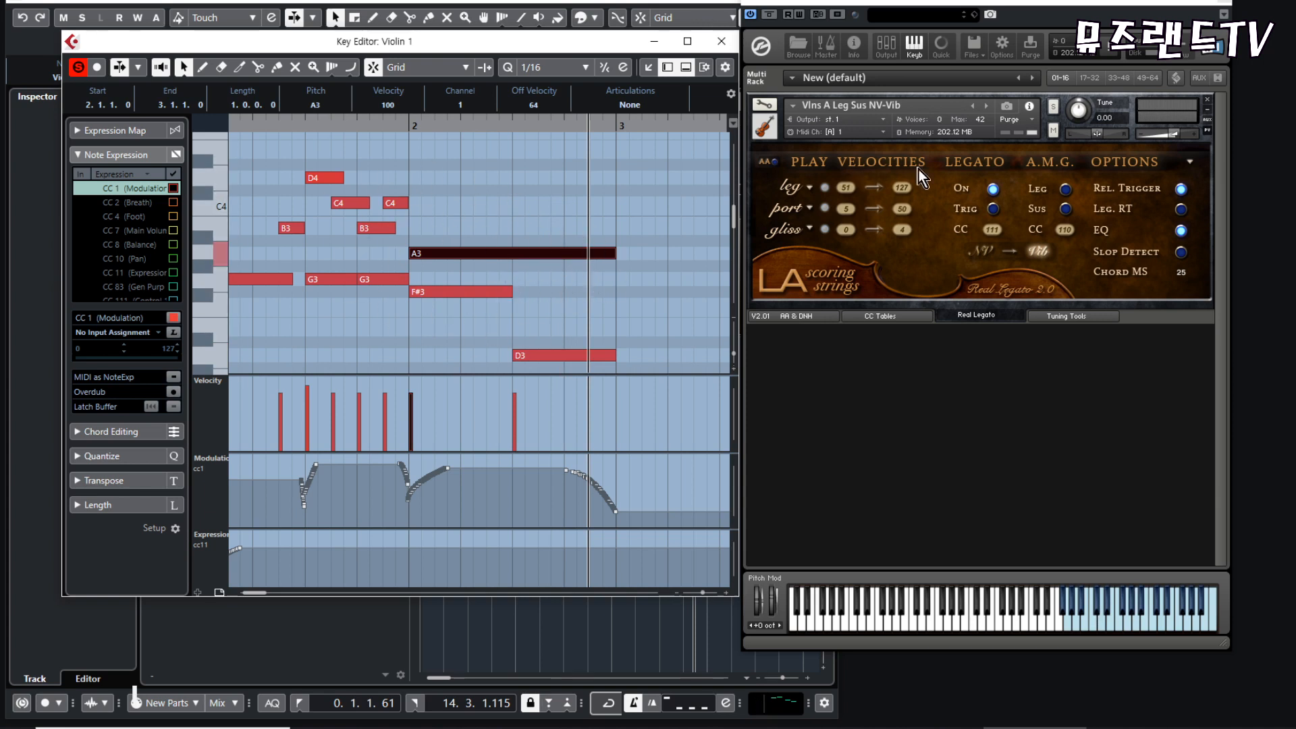
- Switch off Legato in the Vlns A Leg Sus NV-Vib patch and play the passage from bar 1
click(993, 189)
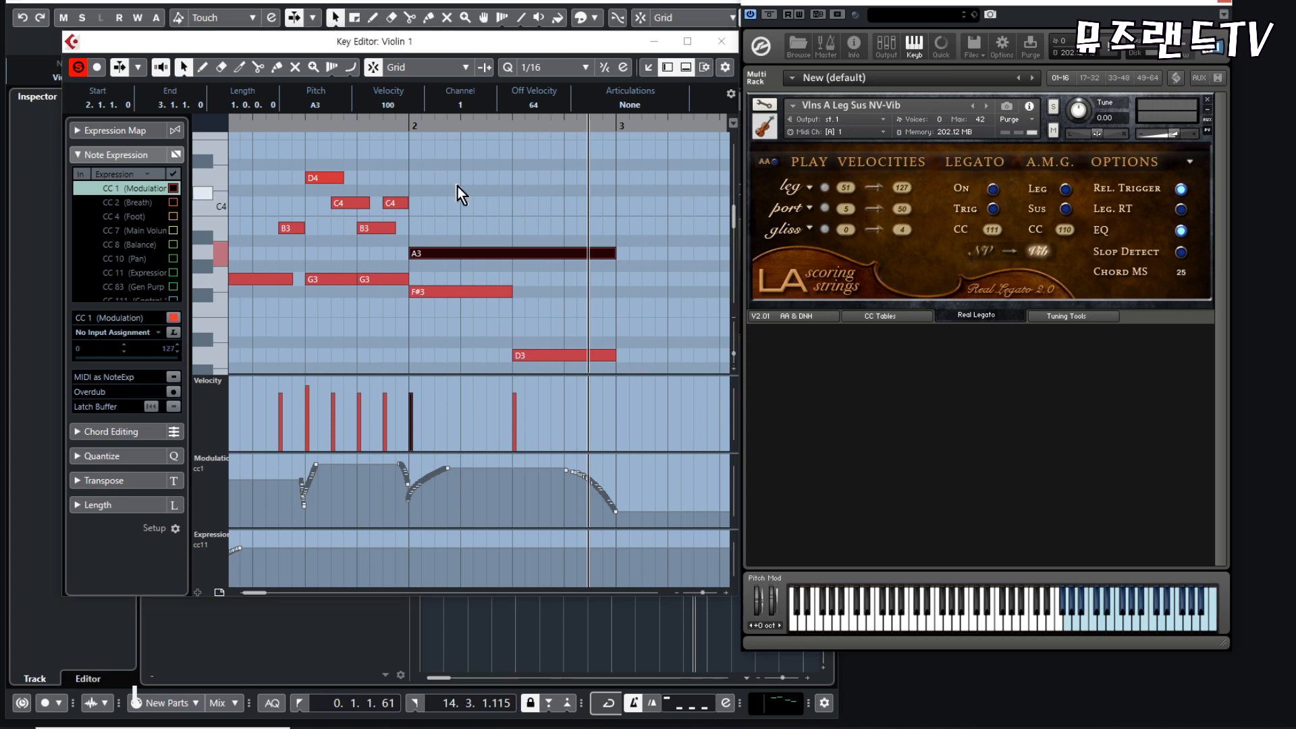
click(300, 124)
key(space)
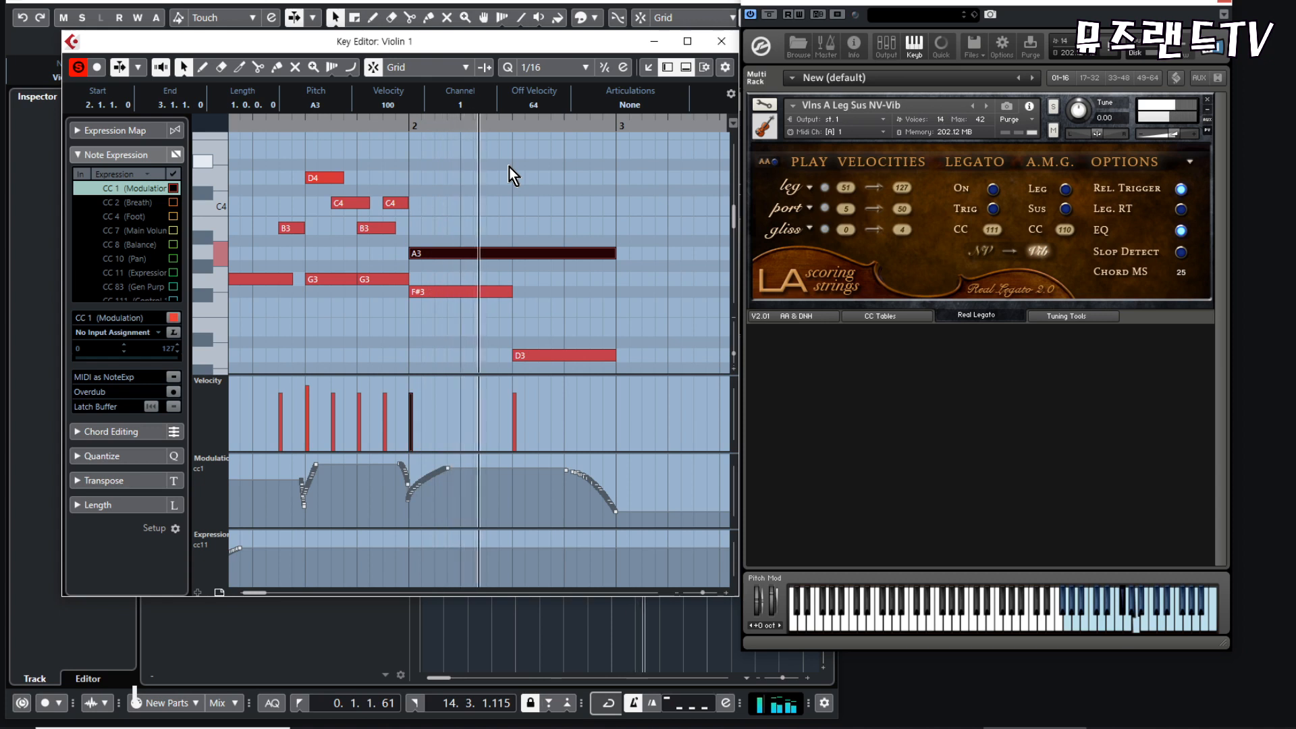
key(space)
click(479, 187)
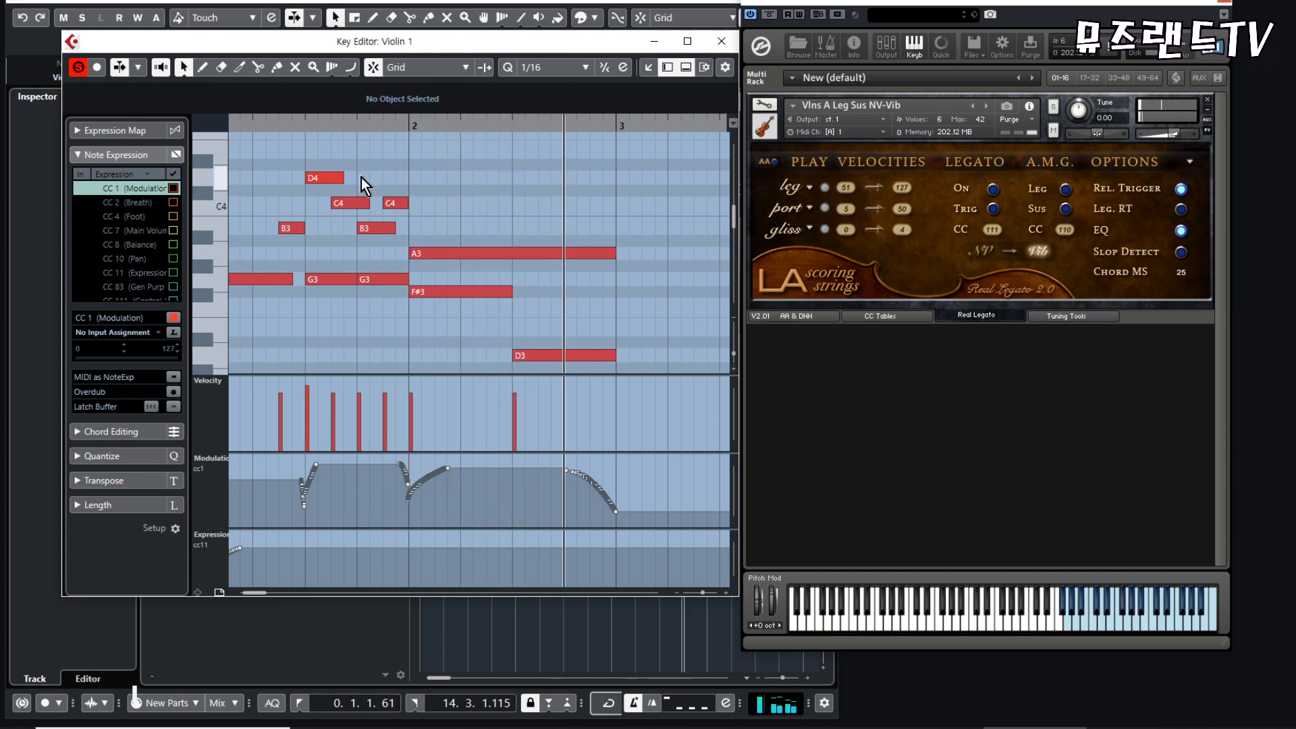
- Shorten the upper-voice D4, C4 and B3 notes from beat 1.3 to overlap the next note only slightly, ending the last C4 near bar 2
drag(320, 150, 395, 248)
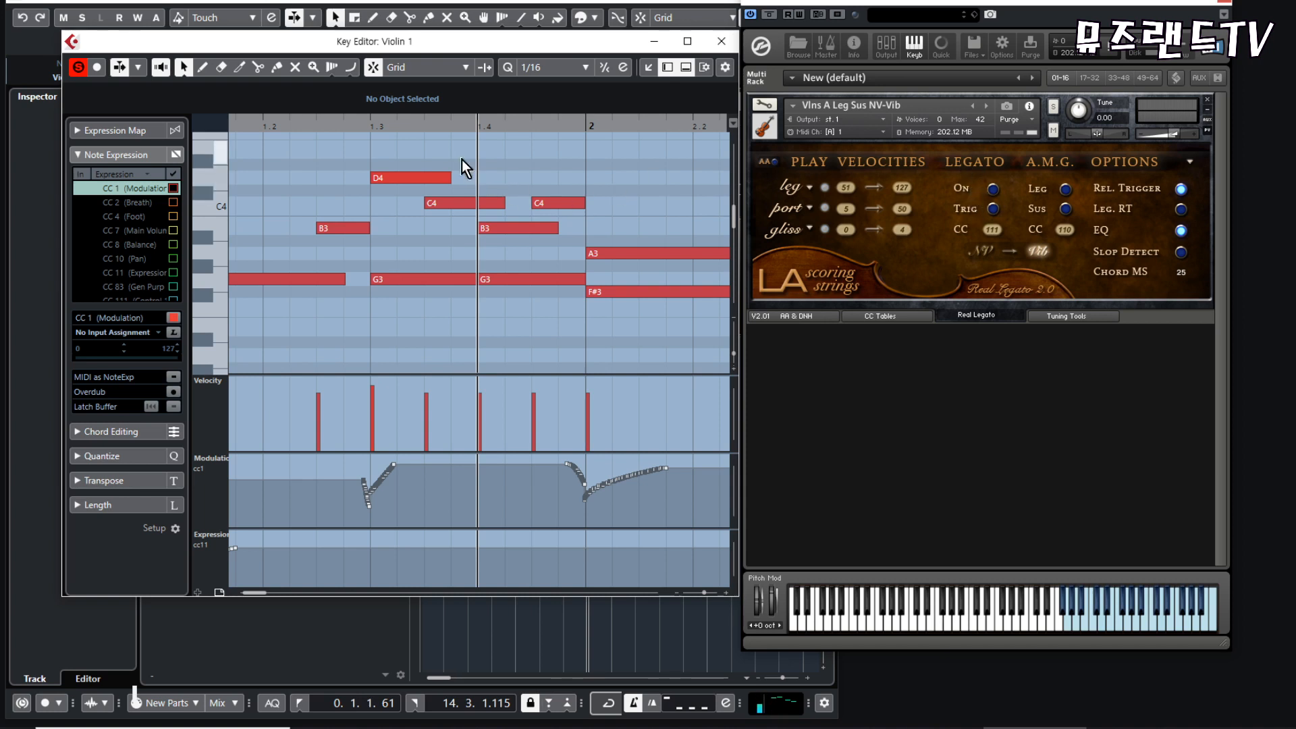
key(h)
drag(371, 145, 417, 218)
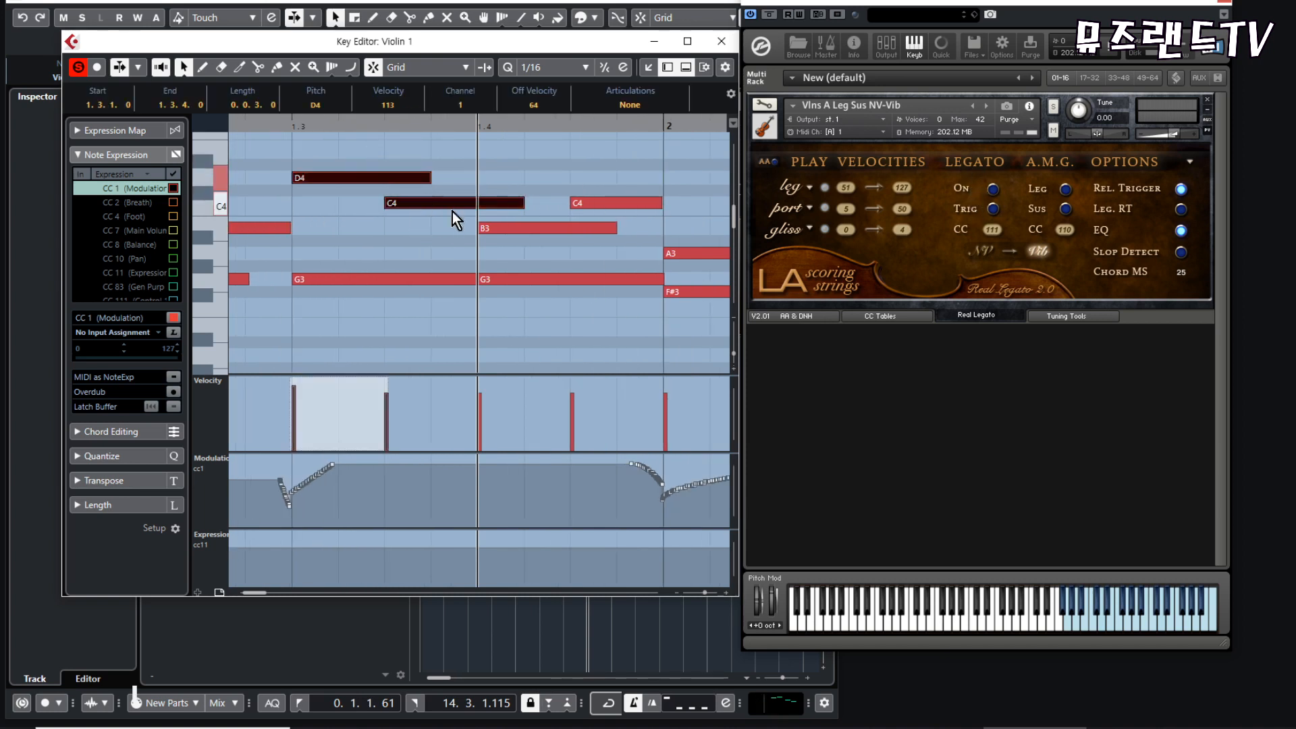
click(444, 249)
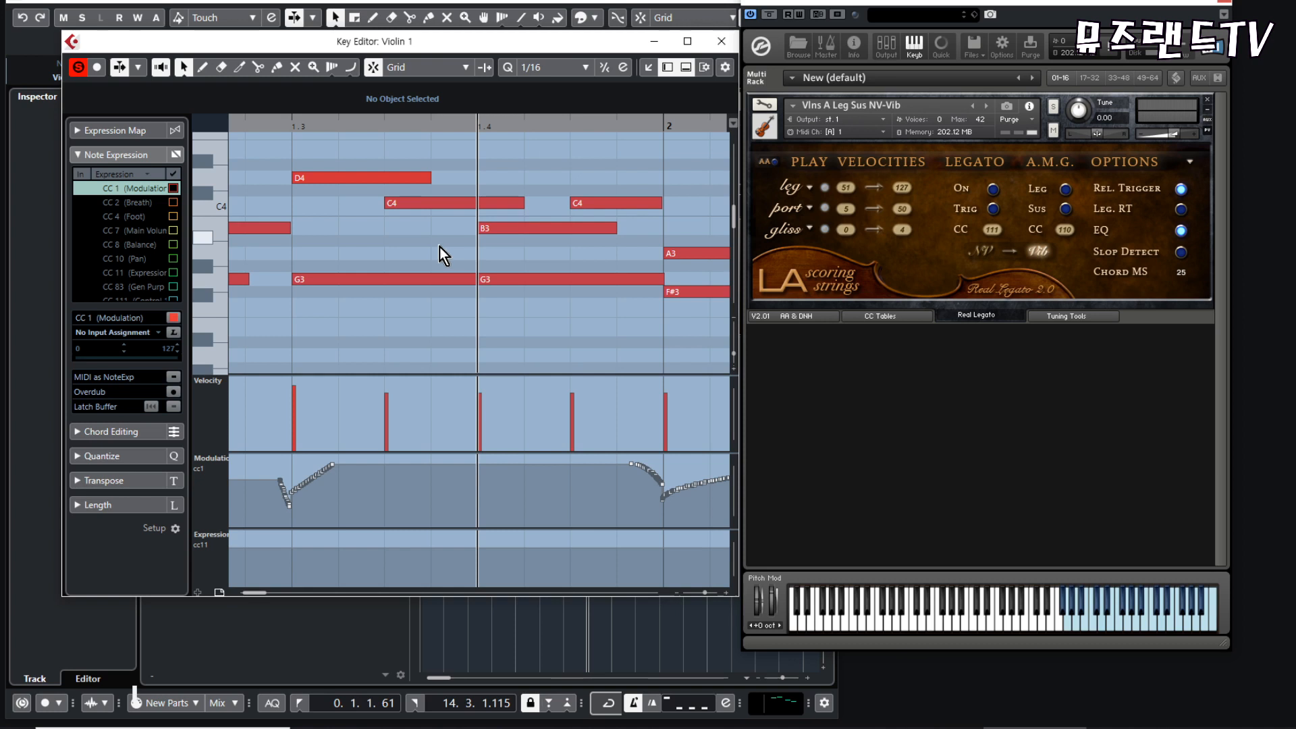
drag(366, 155, 590, 249)
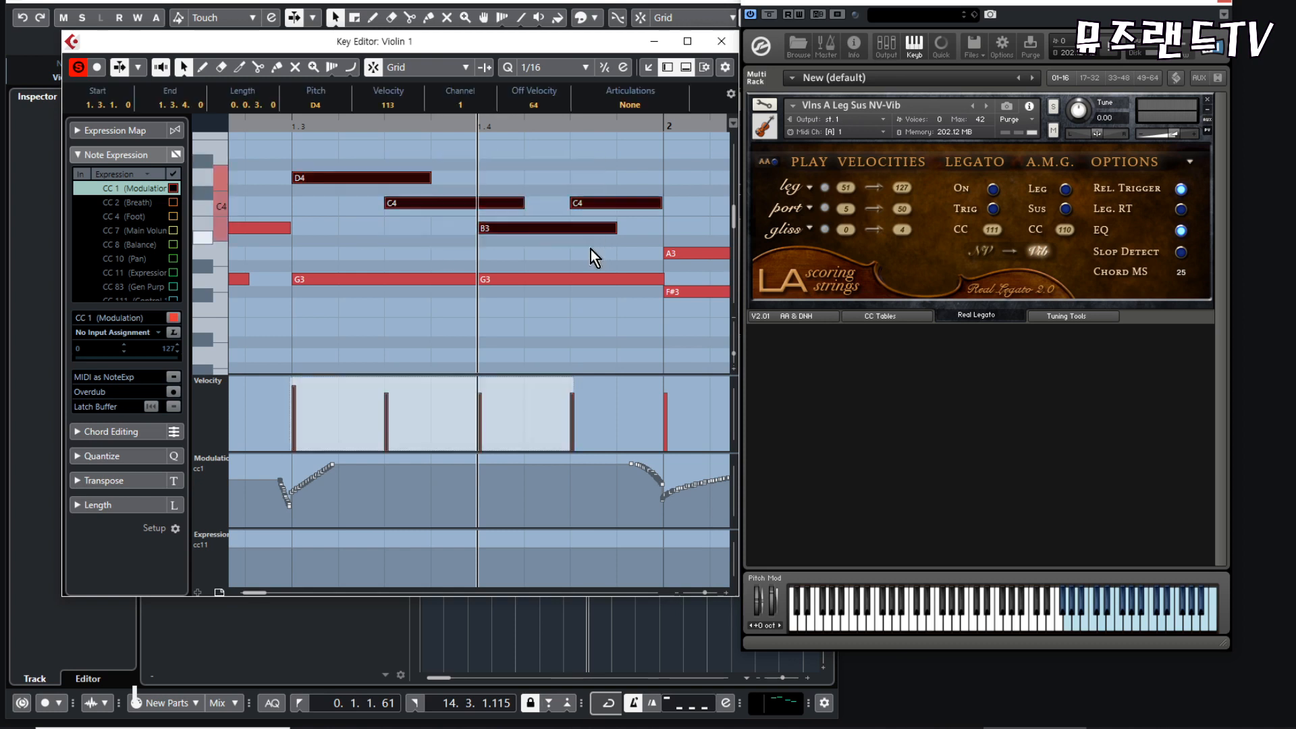
drag(429, 178, 392, 177)
click(492, 173)
click(382, 177)
key(j)
drag(476, 203, 483, 203)
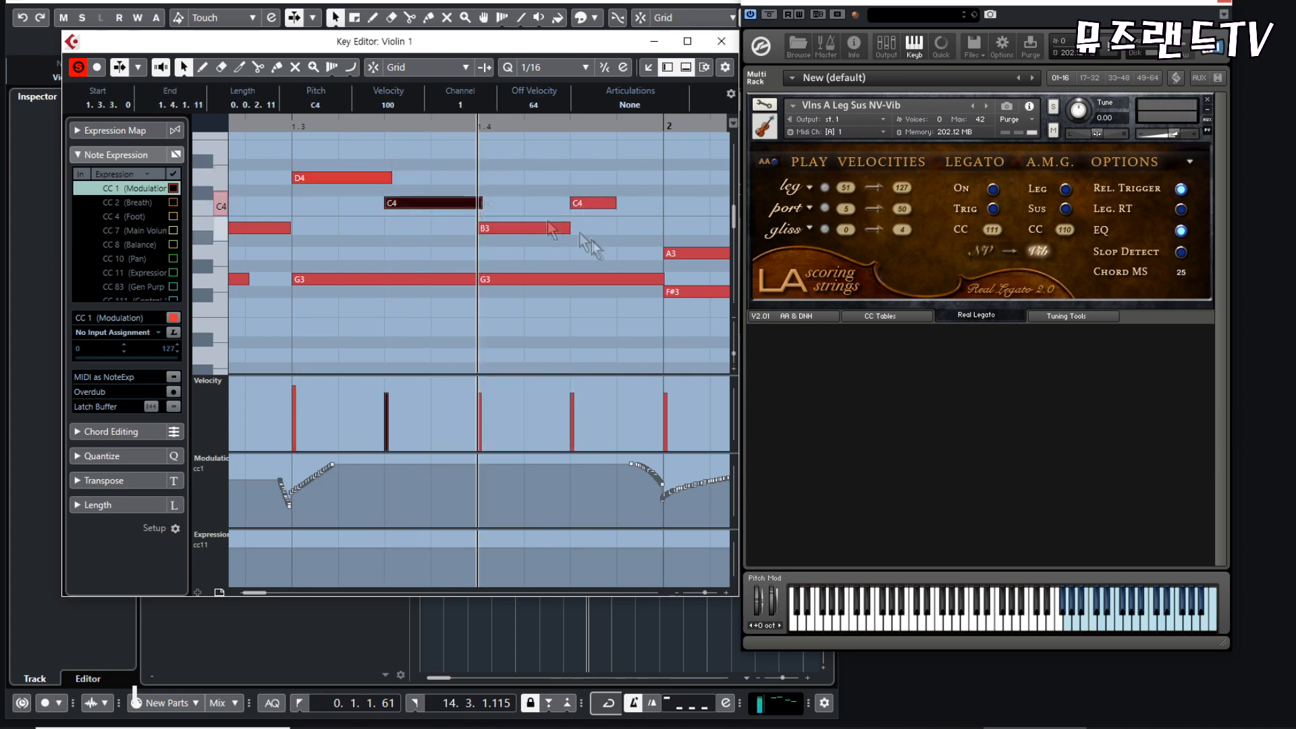
drag(569, 228, 660, 203)
click(508, 172)
- Play back the passage with the shortened upper-voice notes and Legato off
key(g)
key(g)
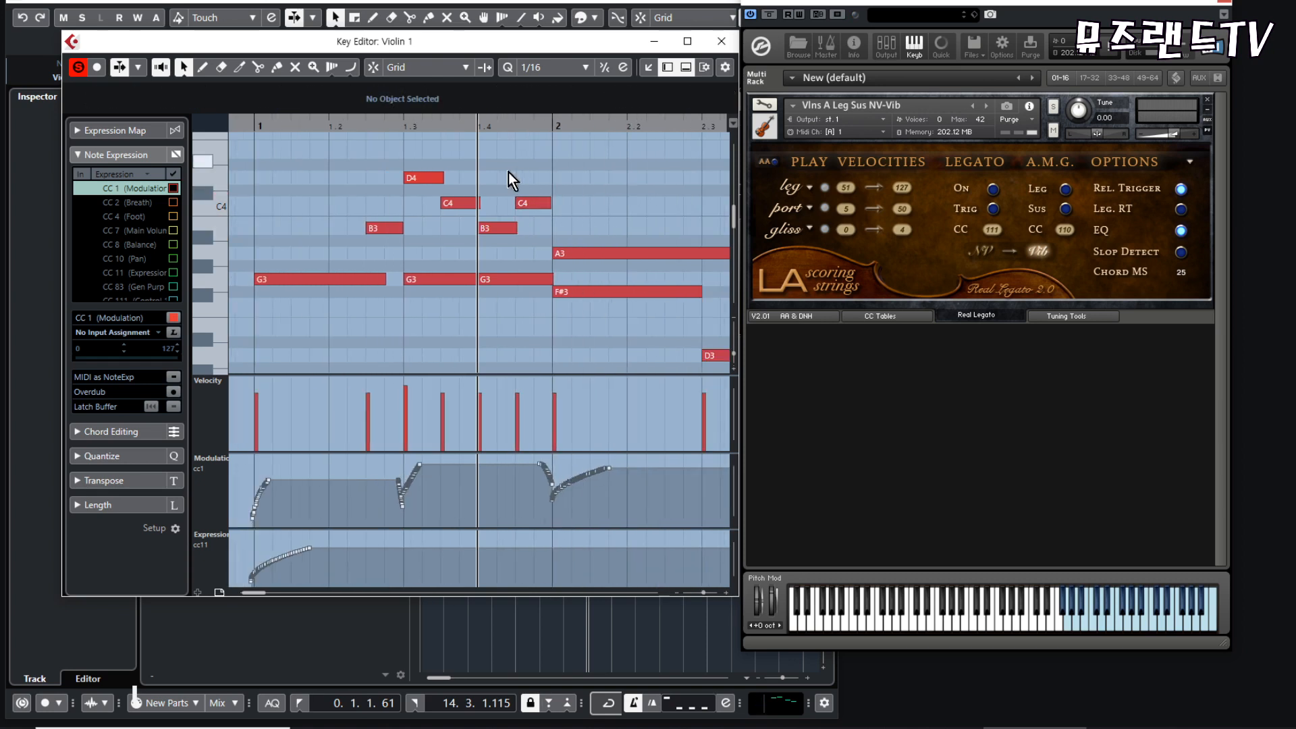
key(space)
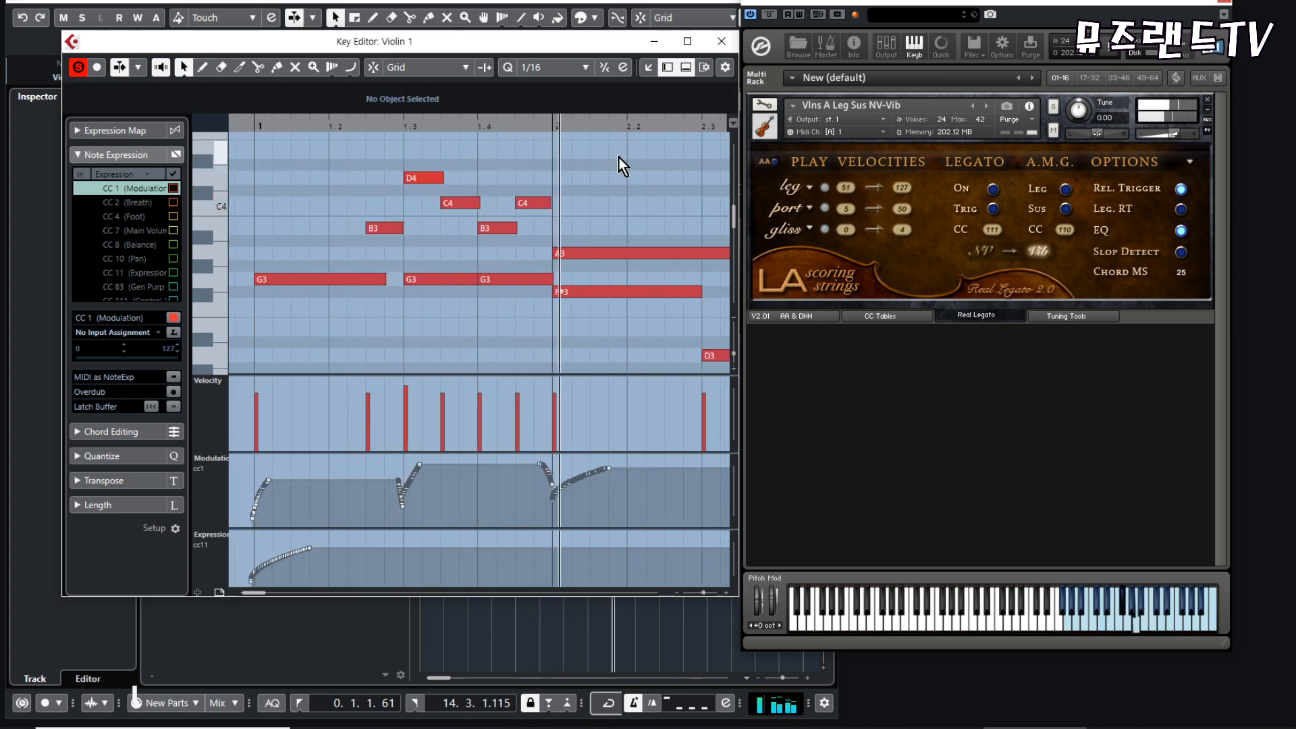
key(space)
- Inspect the slight overlap between the D4 and the following C4 at close range
key(g)
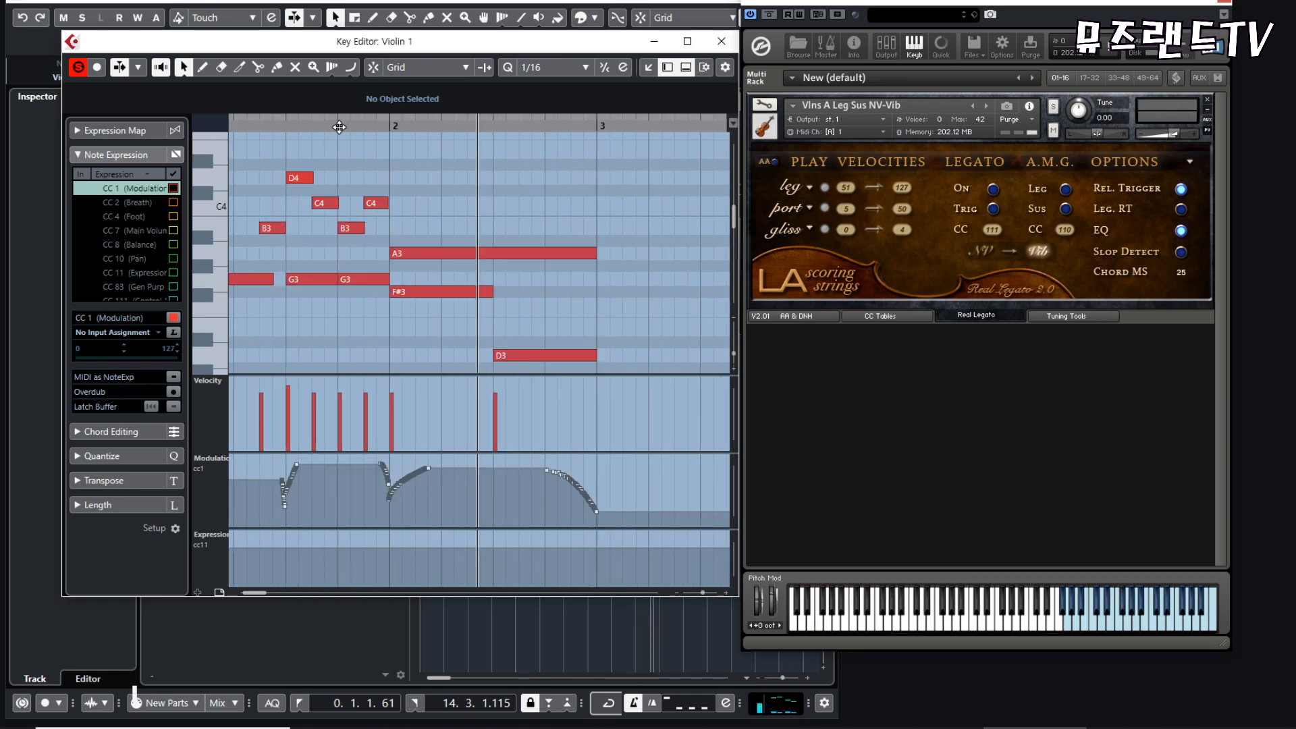
key(h)
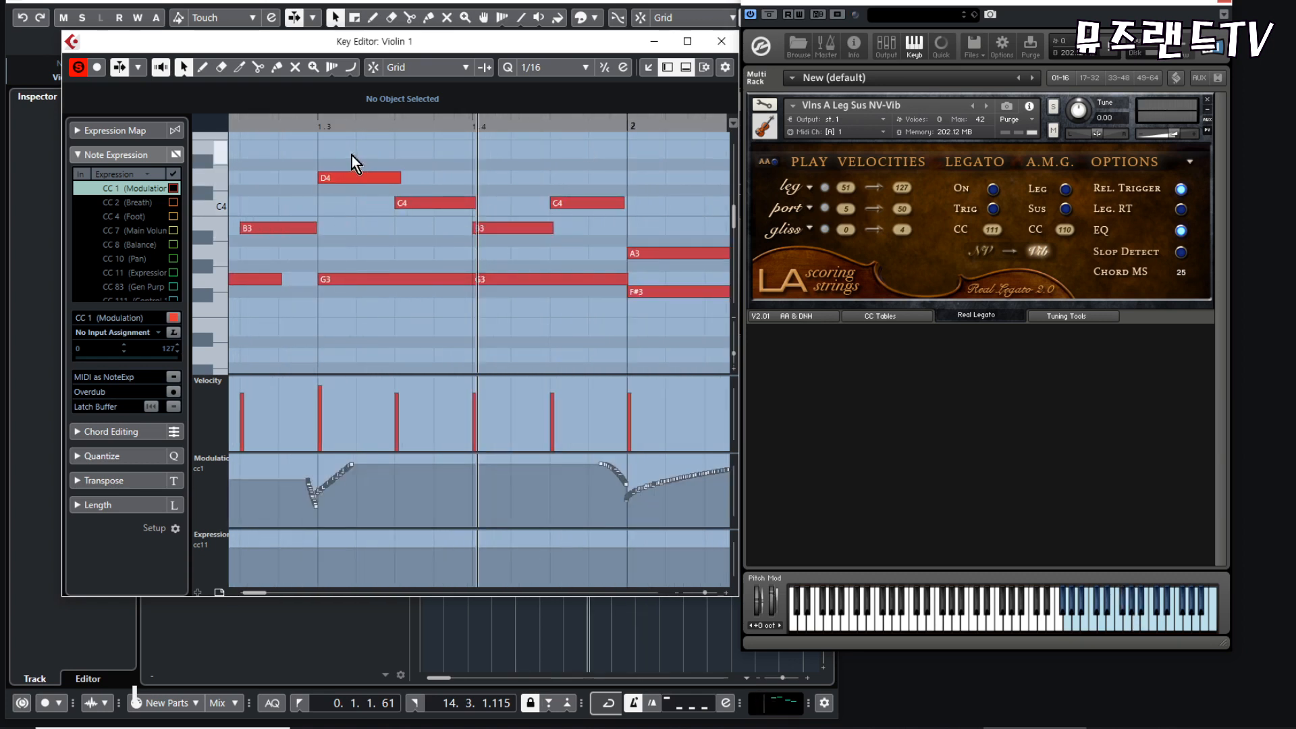
drag(351, 155, 609, 333)
click(618, 328)
key(h)
key(h)
key(h)
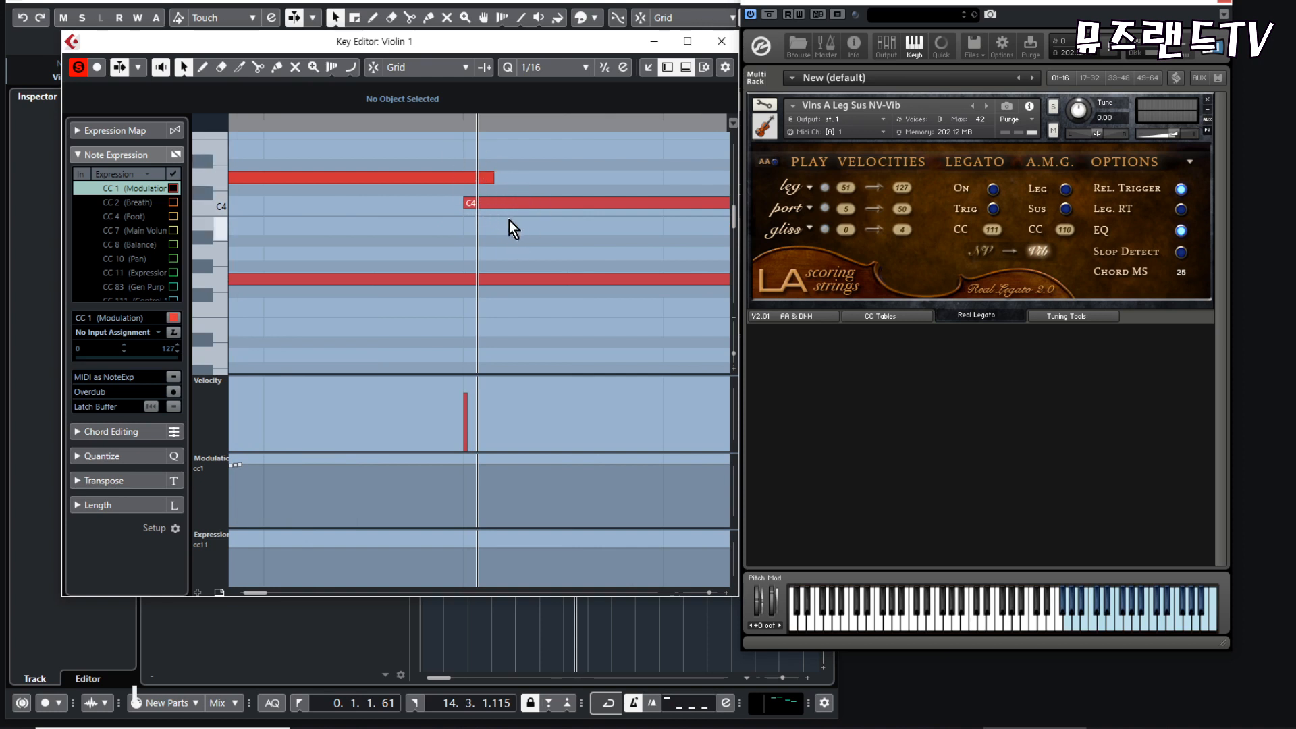
key(g)
key(g)
key(g)
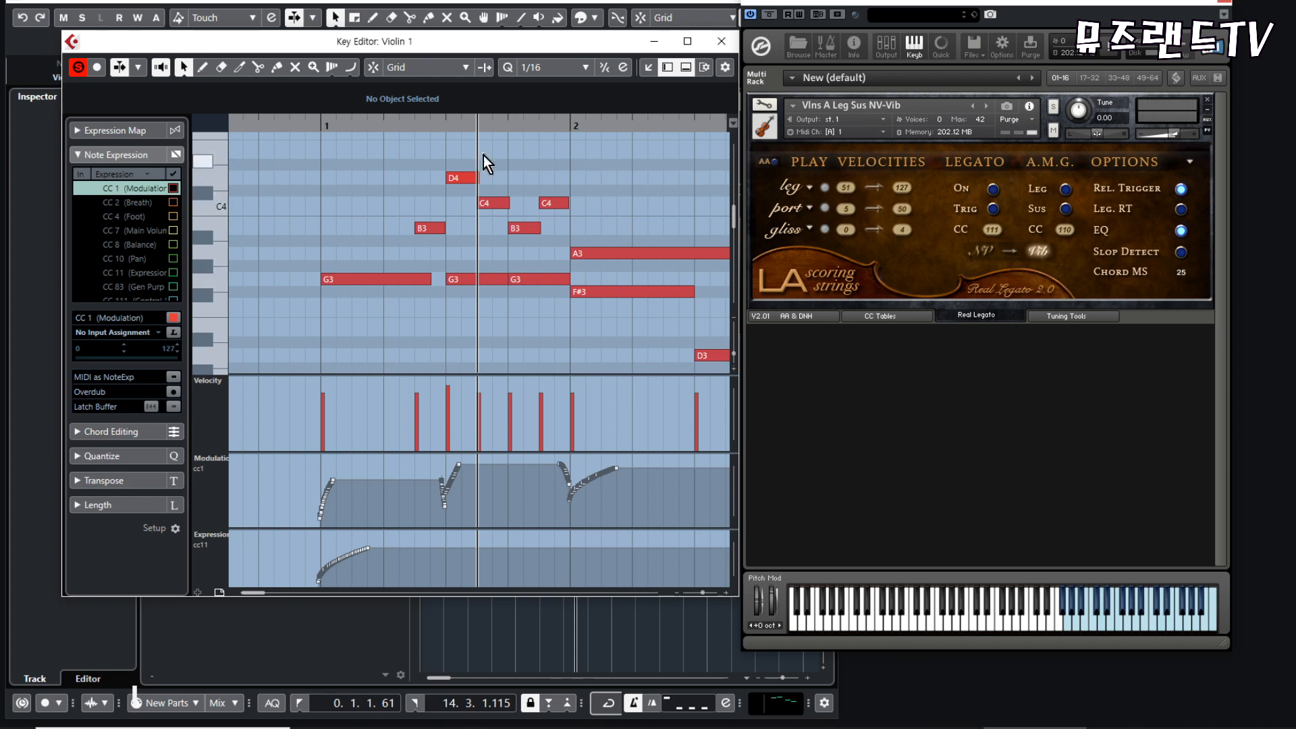
- Draw a two-peaked modulation curve for the upper-voice notes from beat 1.3 to bar 2, and check the G3 notes below it
drag(539, 237, 583, 262)
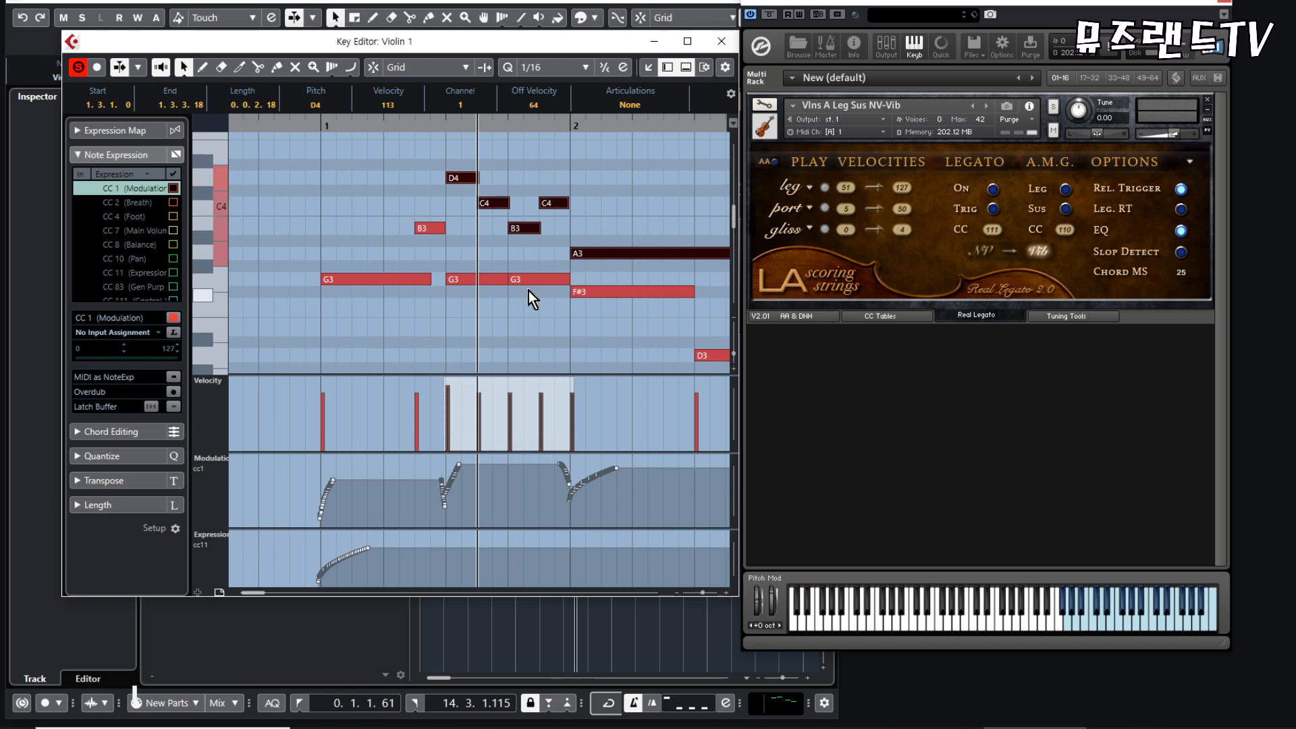
drag(461, 145, 617, 257)
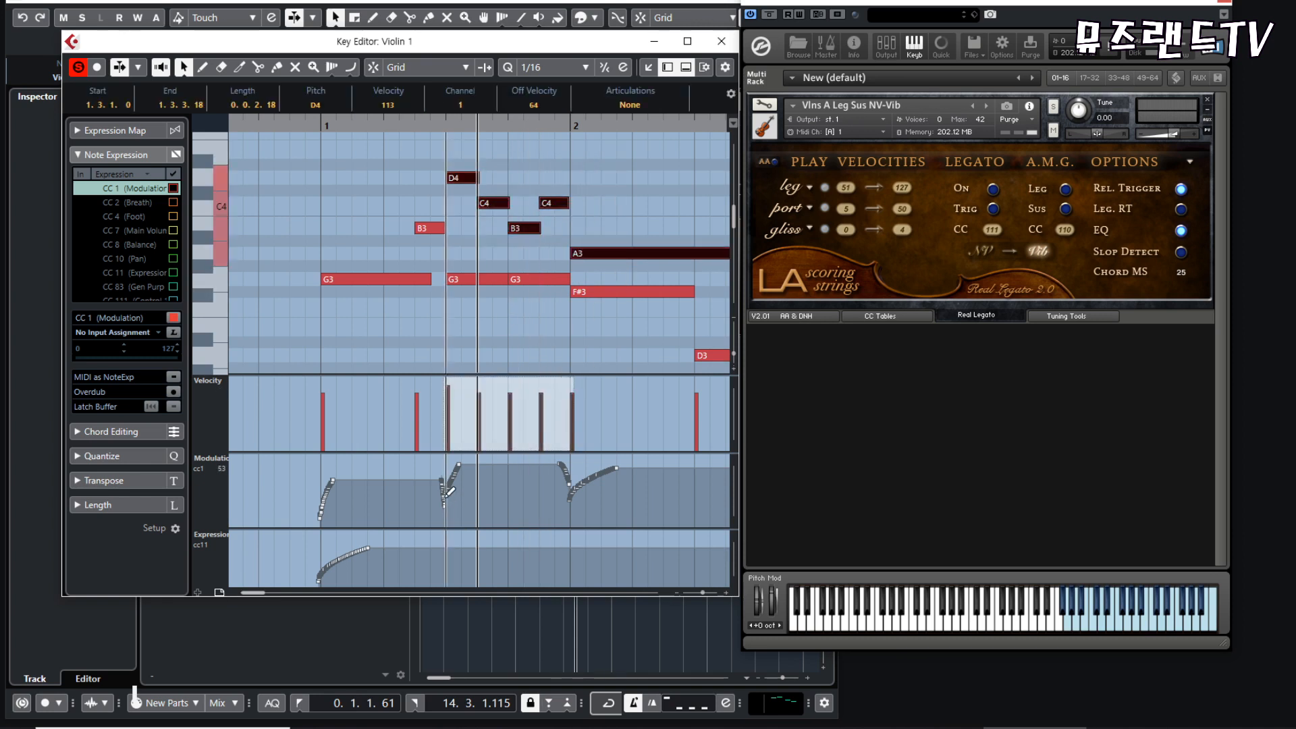
mouse_move(444, 498)
mouse_down()
mouse_move(494, 461)
mouse_move(523, 457)
mouse_move(557, 500)
mouse_move(574, 497)
mouse_up()
drag(463, 270, 553, 308)
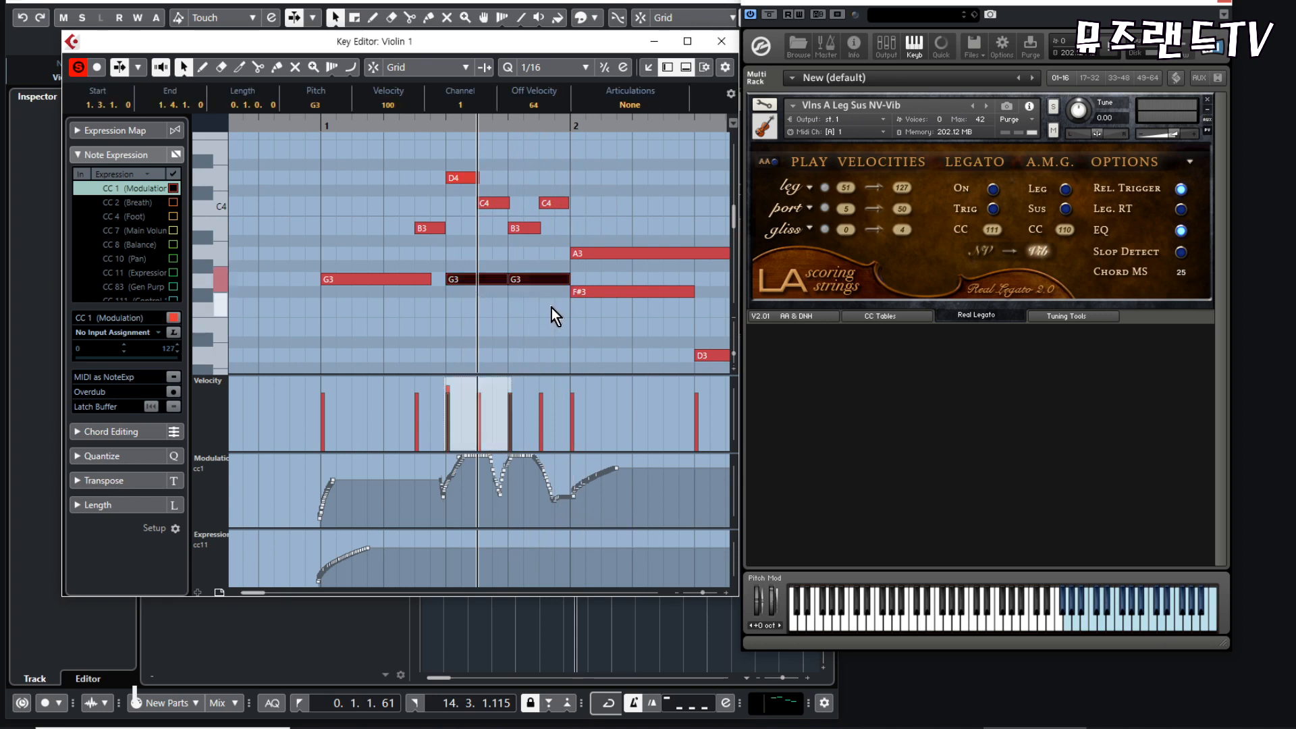
shift+click(600, 292)
- Redraw the CC1 modulation from beat 1.3 to bar 2 as a single arch peaking around beat 1.4
drag(444, 485, 552, 471)
mouse_move(443, 503)
mouse_down()
mouse_move(527, 466)
mouse_move(569, 500)
mouse_up()
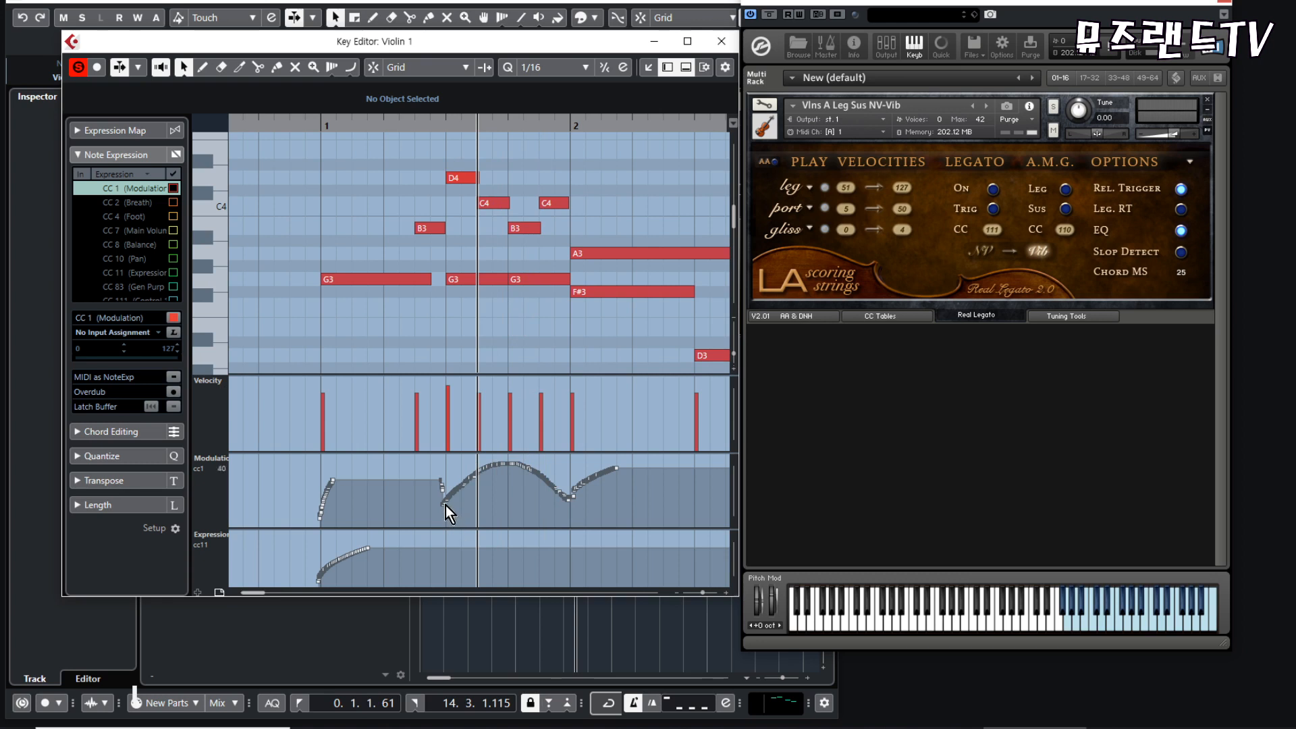
mouse_move(444, 505)
mouse_down()
mouse_move(475, 469)
mouse_move(574, 496)
mouse_move(575, 510)
mouse_up()
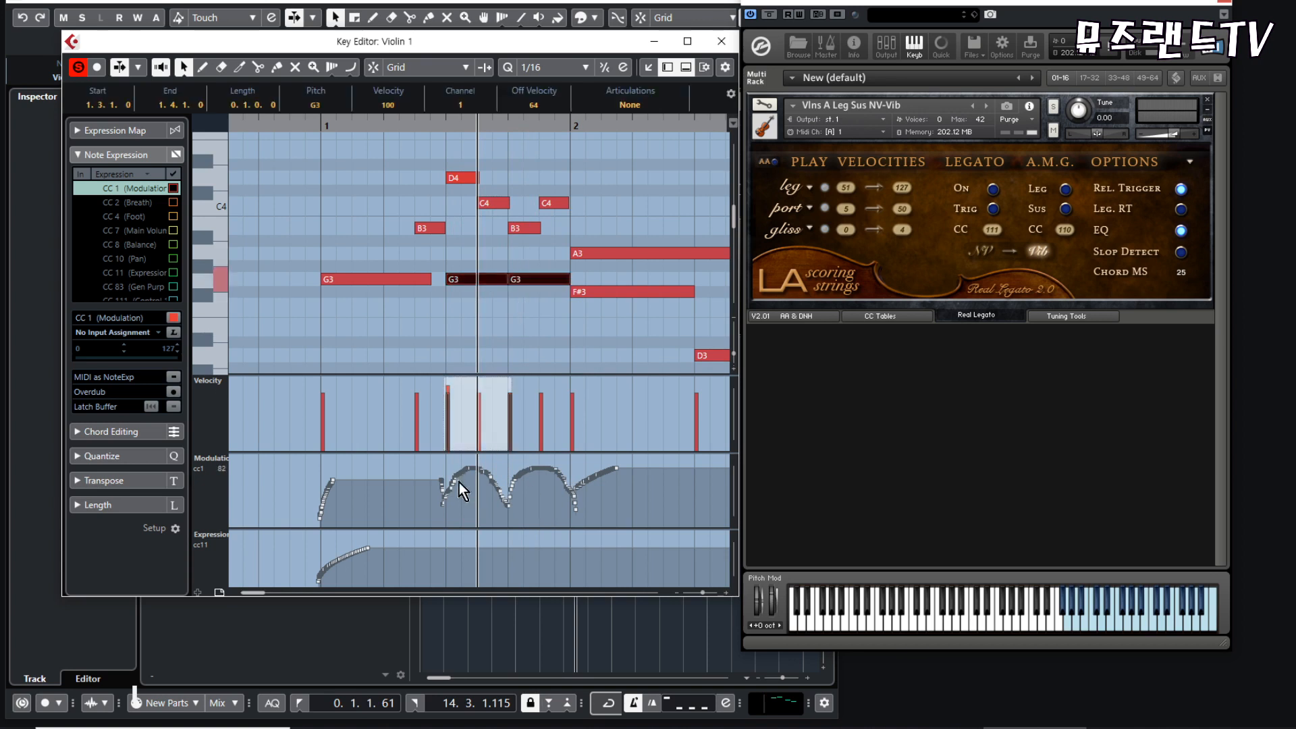
mouse_move(456, 483)
mouse_down()
mouse_move(451, 500)
mouse_move(562, 481)
mouse_move(573, 512)
mouse_up()
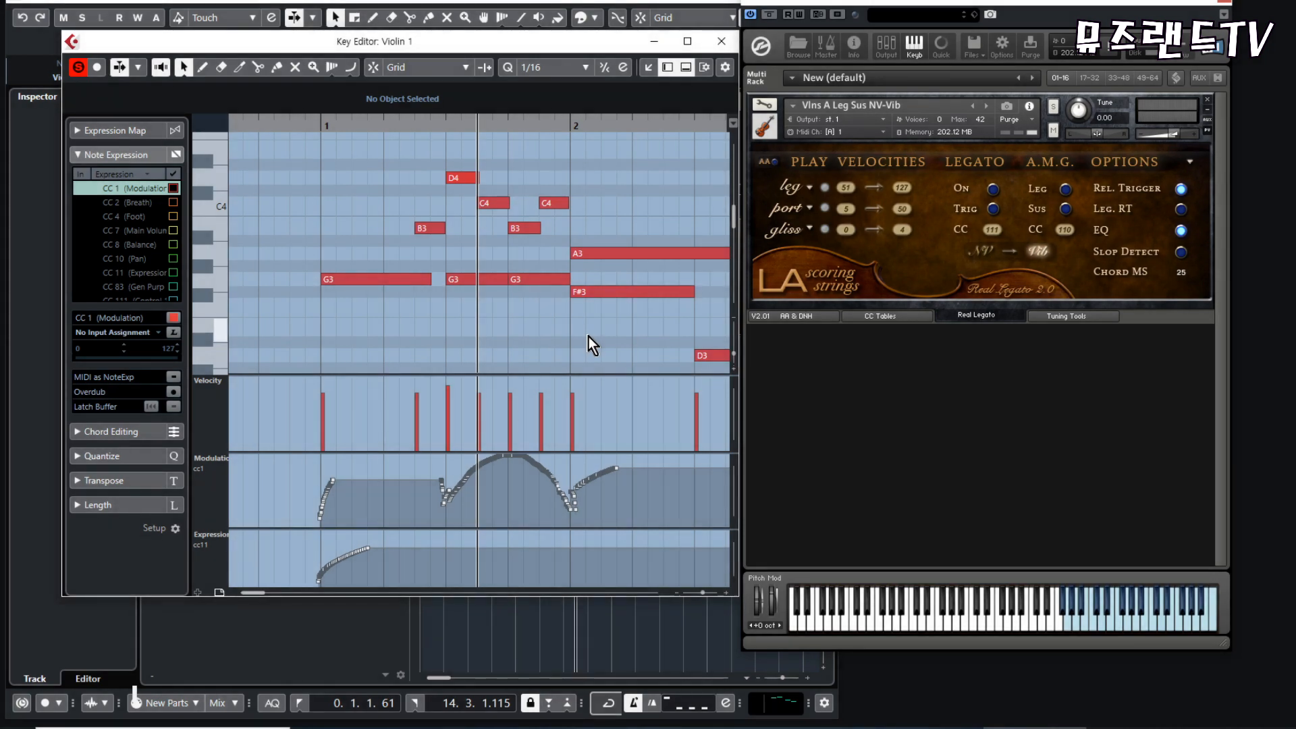
- Load Vlns B Leg Sus NV-Vib.nki from the Kontakt library as a second instrument in the rack
drag(460, 150, 633, 319)
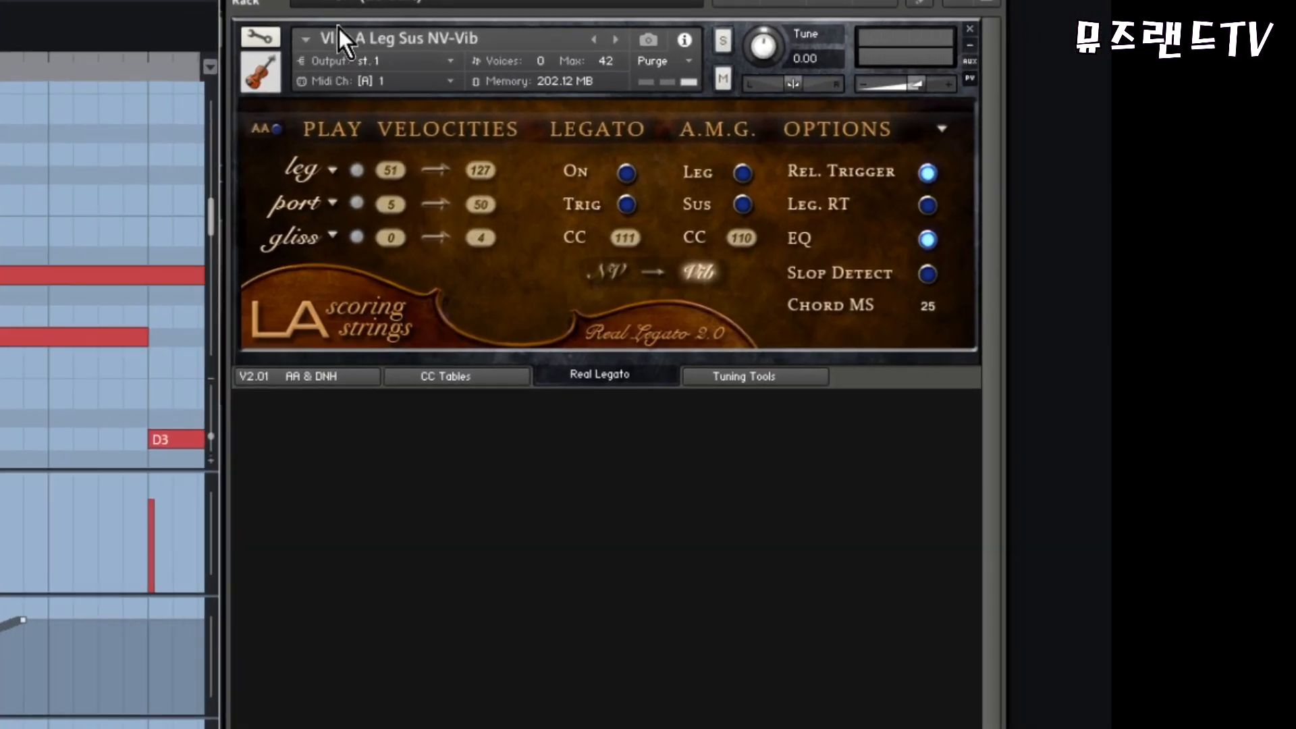
click(324, 1)
drag(501, 205, 508, 293)
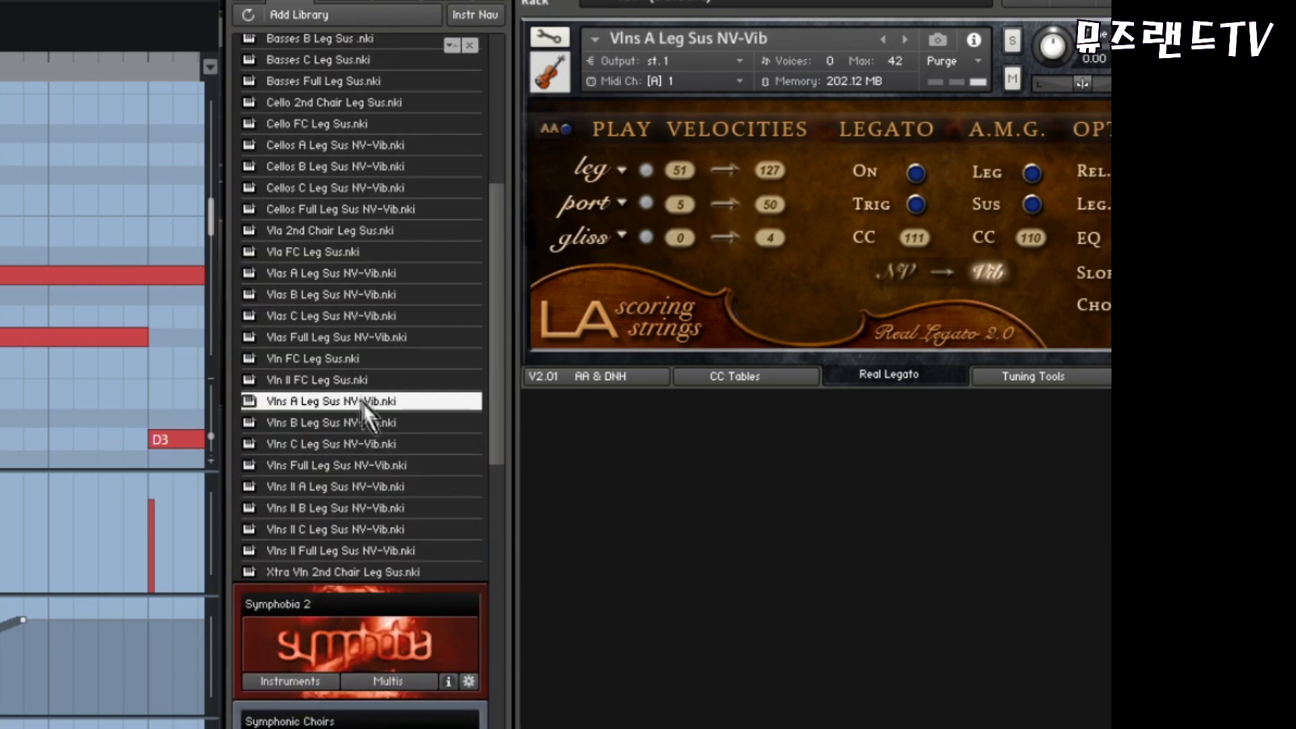
double_click(301, 423)
key(F1)
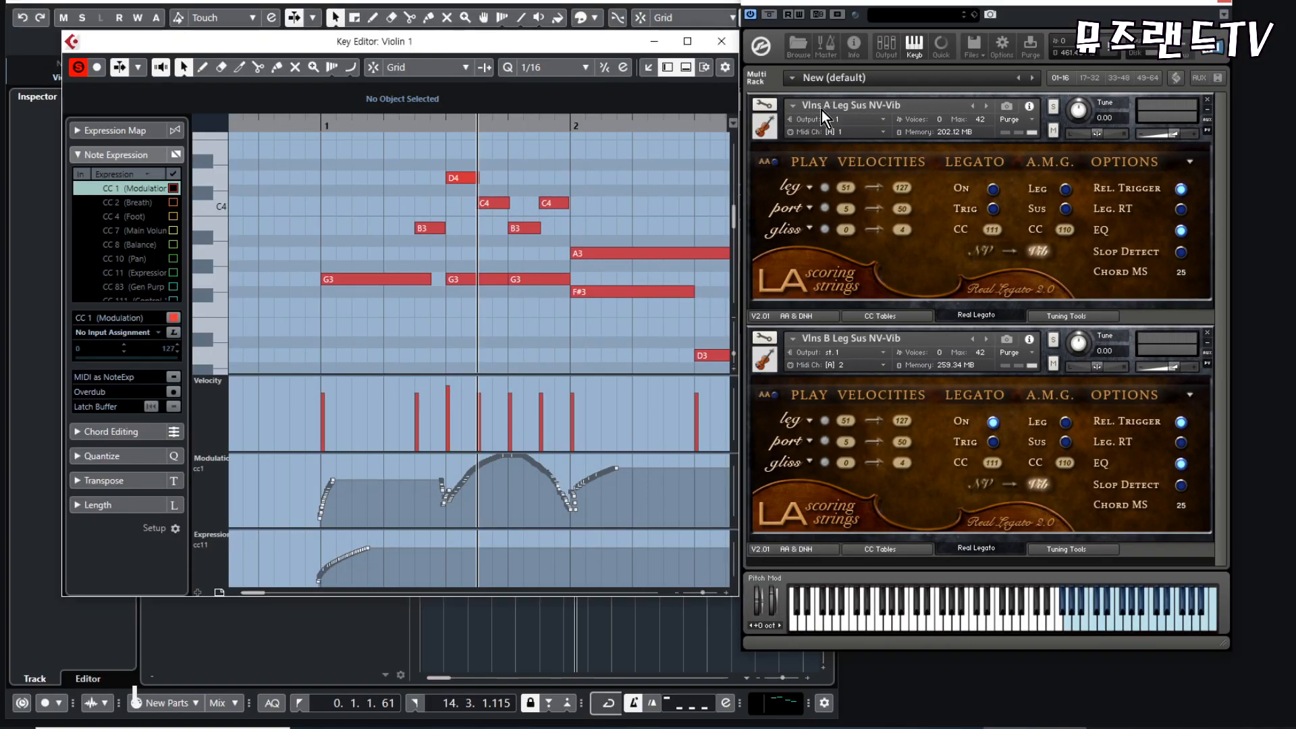
- Pick out the upper-voice and lower-voice notes in the passage separately, and clear the selection of the two Violin 1 parts in the project
drag(459, 149, 631, 275)
click(662, 352)
drag(436, 265, 553, 309)
drag(615, 275, 642, 342)
click(638, 345)
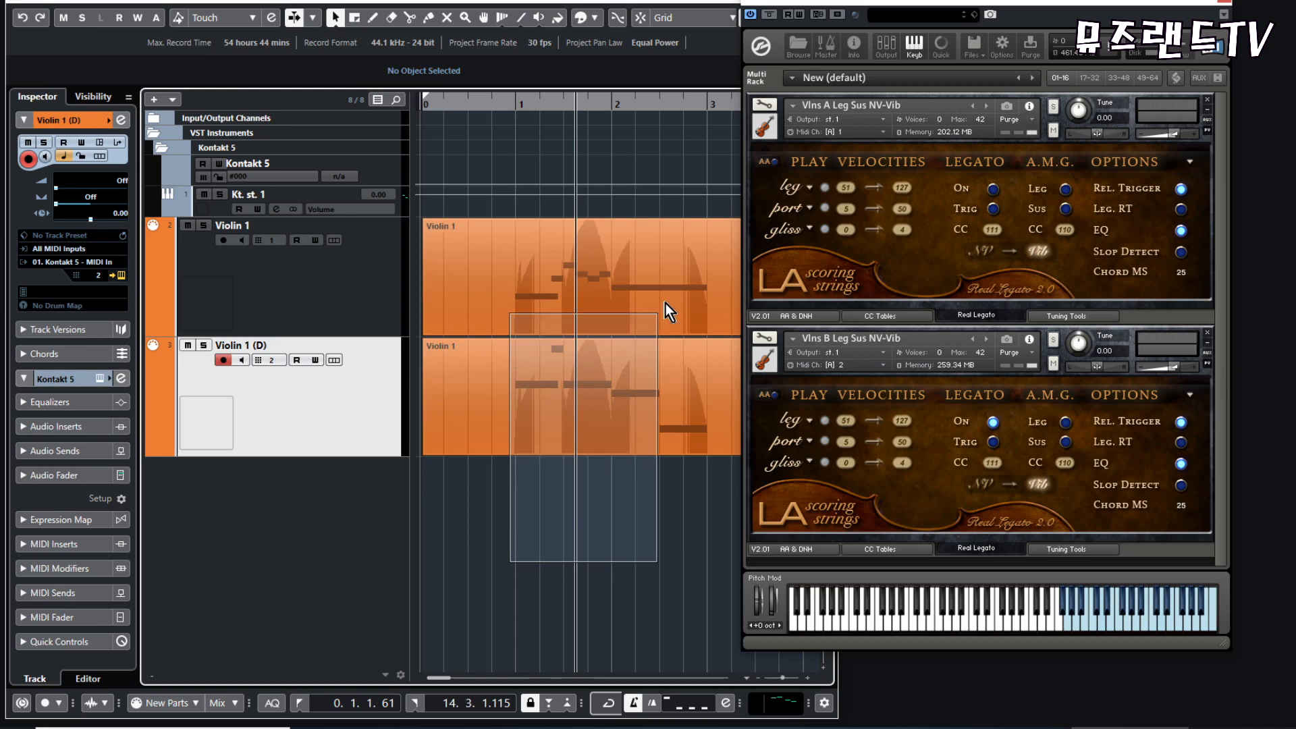
click(642, 337)
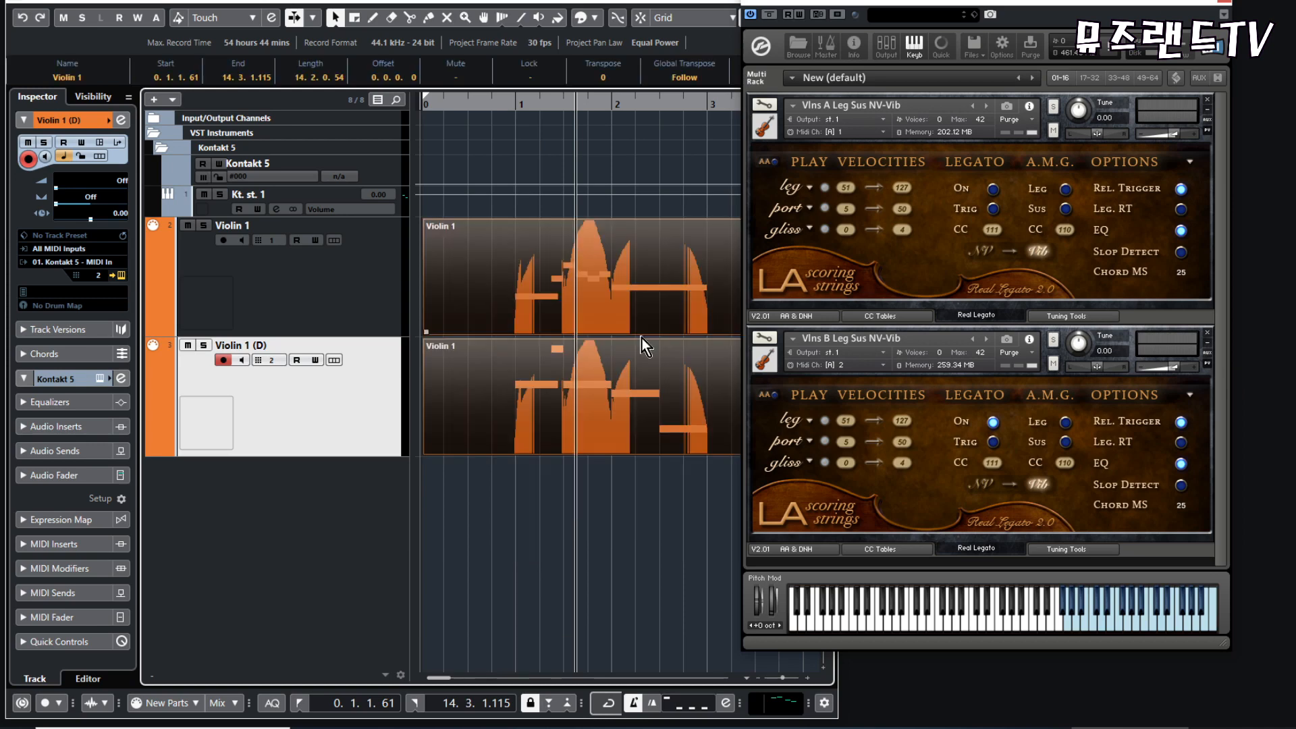
click(505, 520)
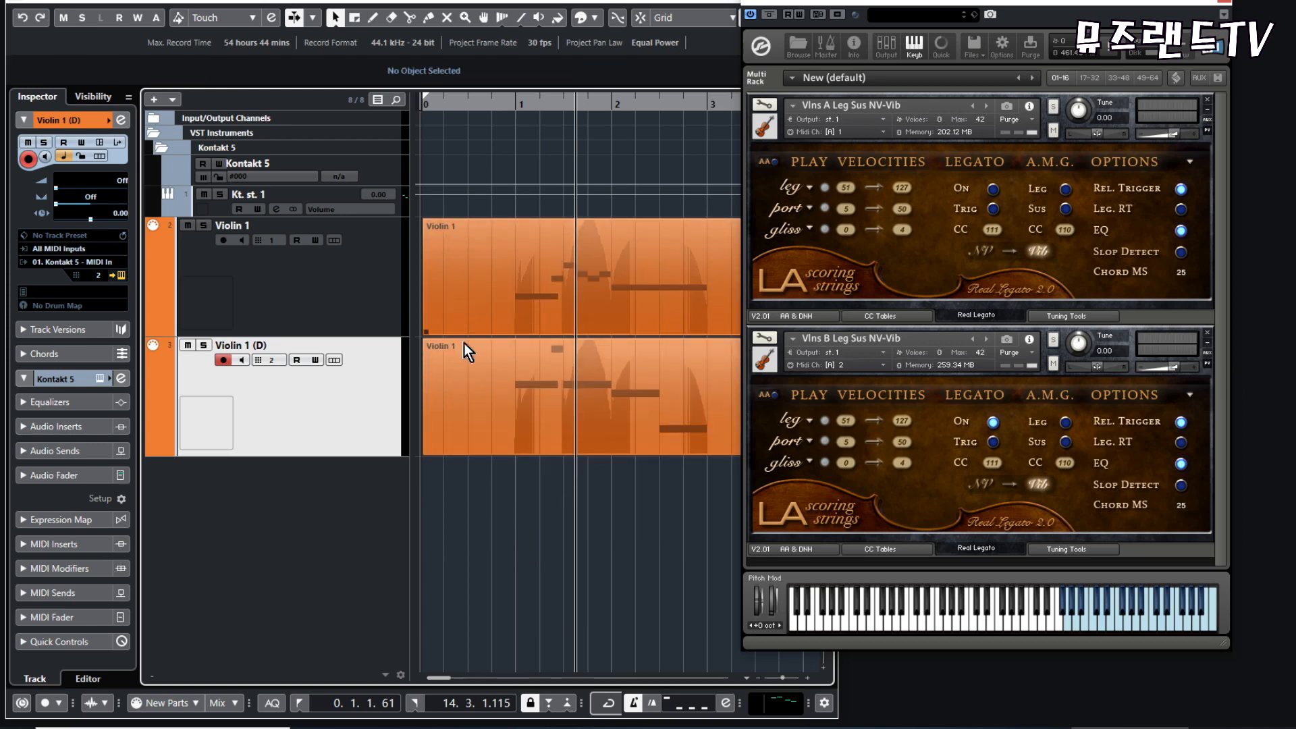
- Open both Violin 1 parts together in the Key Editor
click(577, 268)
click(616, 395)
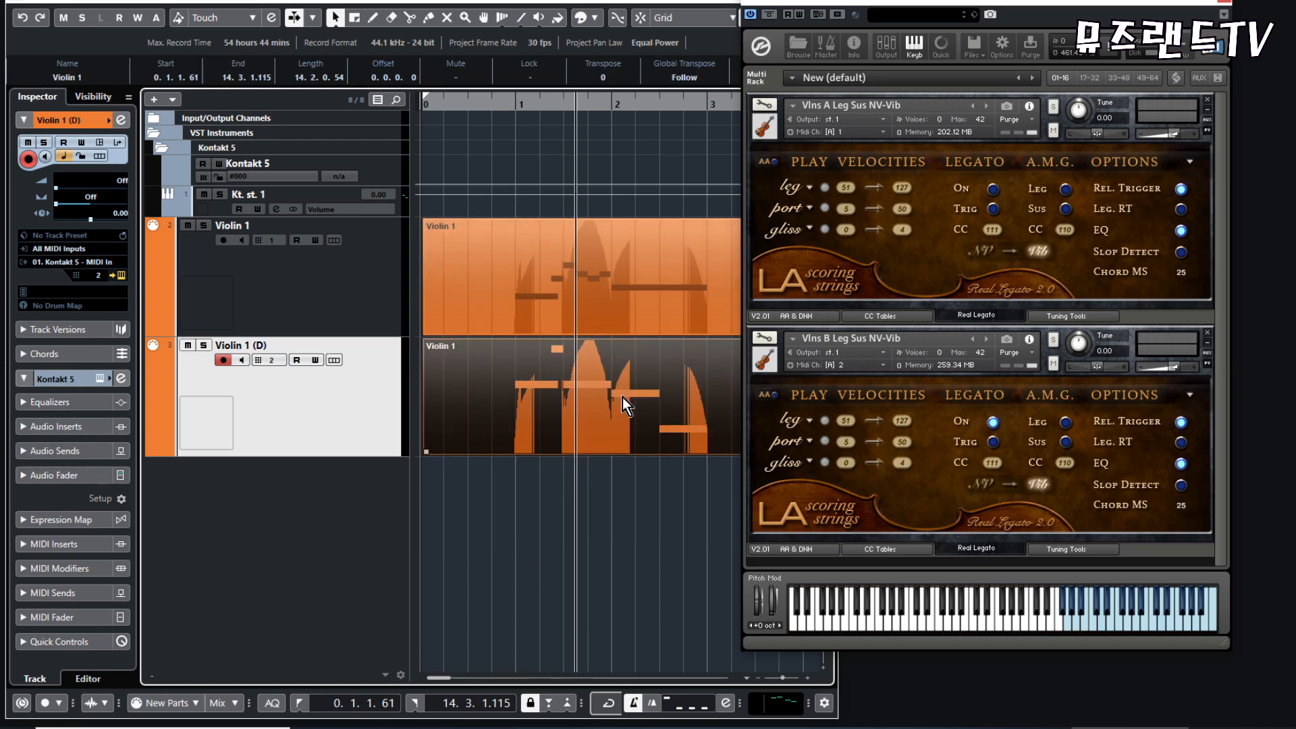
click(538, 551)
drag(528, 553, 633, 289)
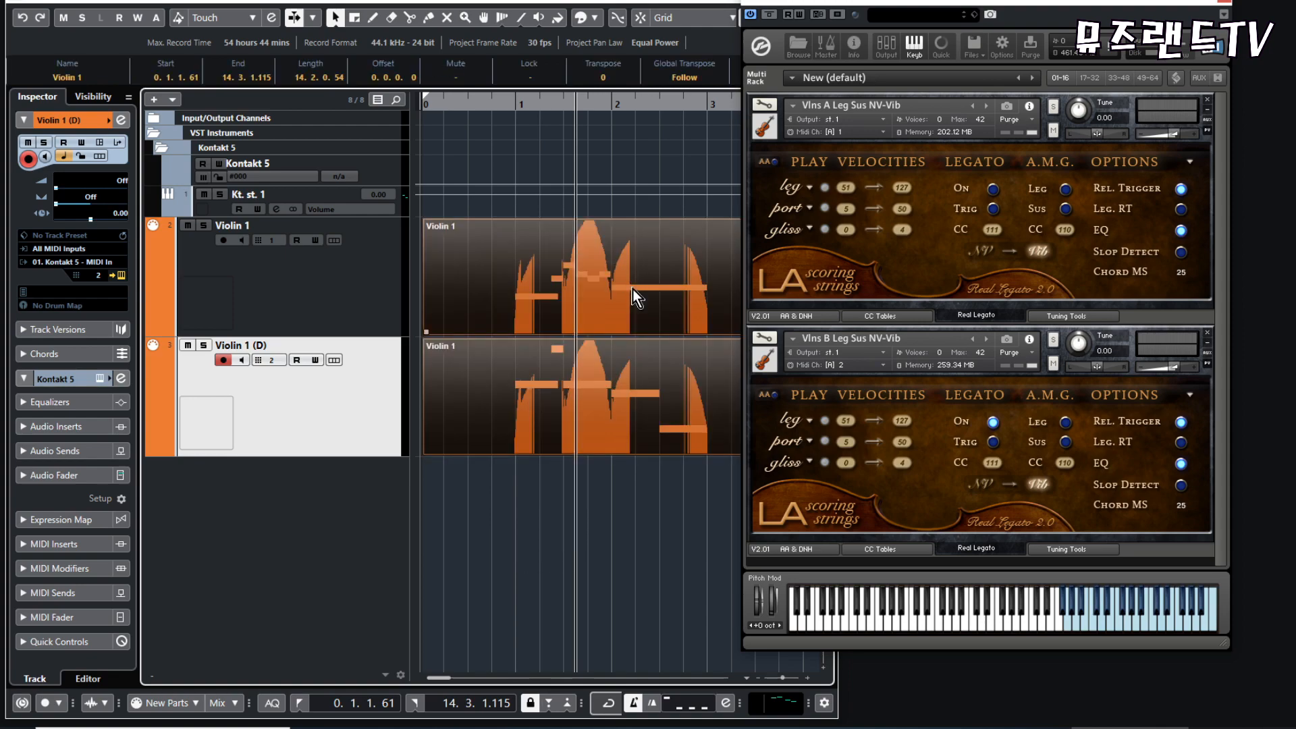
double_click(634, 289)
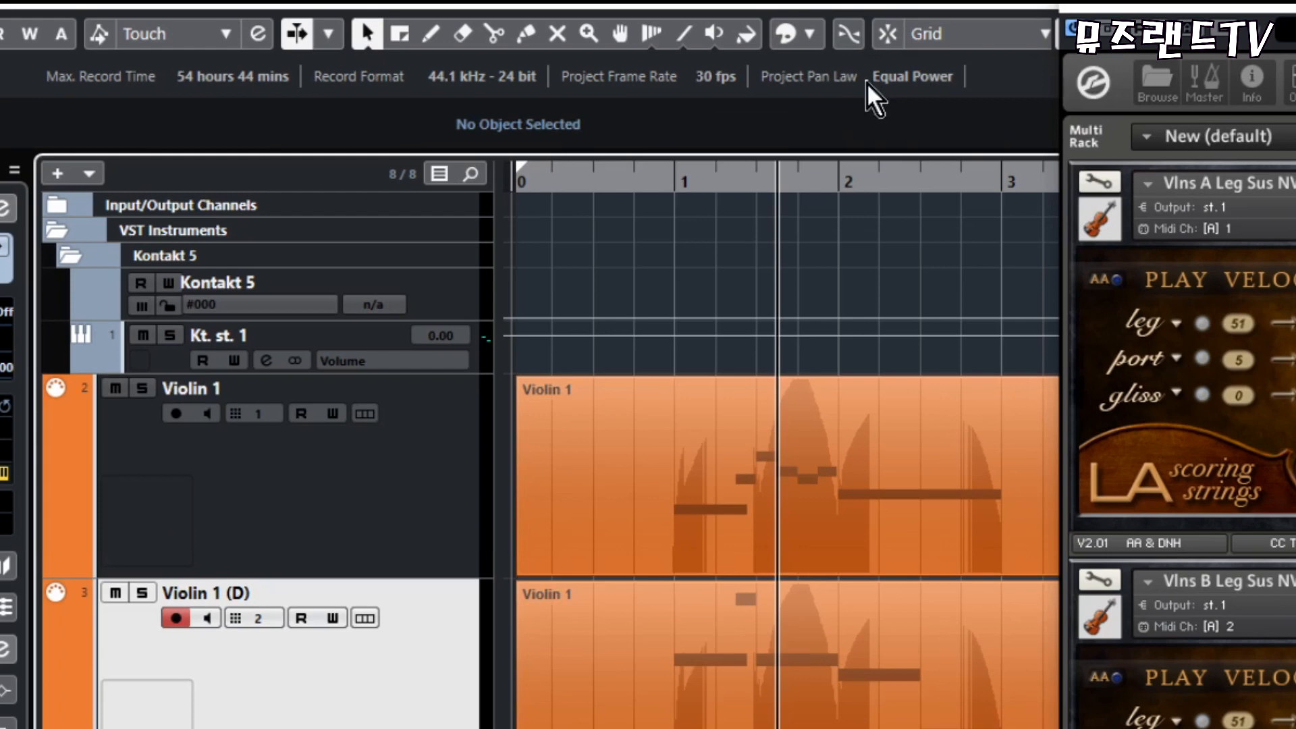
- Colour the Violin 1 (D) track golden yellow and set the Key Editor's event colours to Part
click(595, 17)
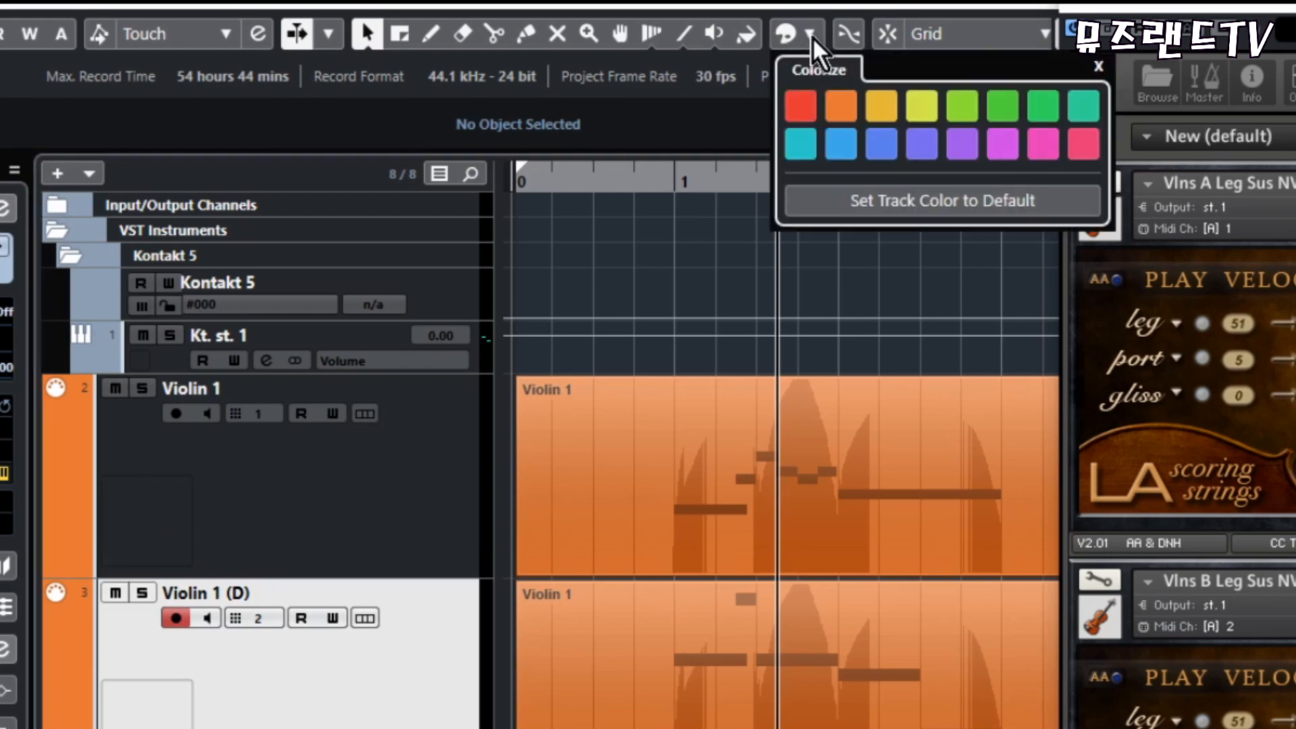
click(880, 108)
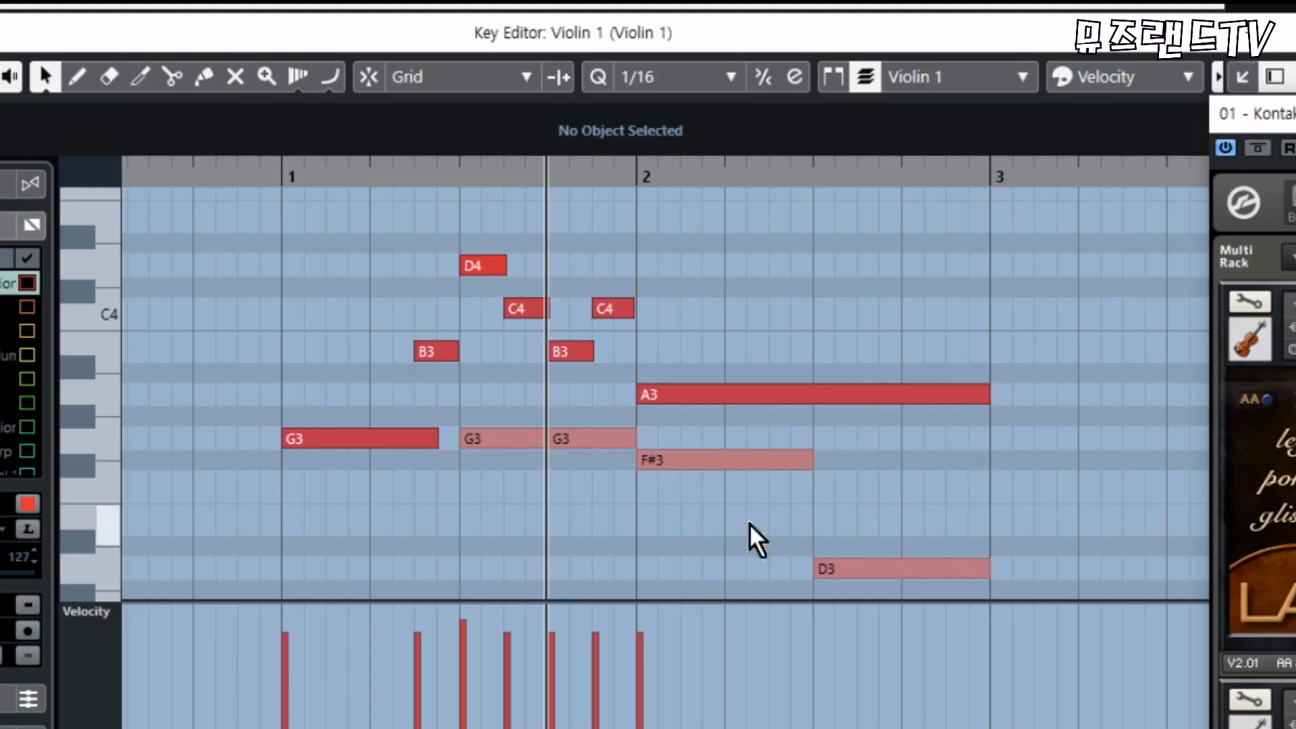
drag(466, 559, 1065, 431)
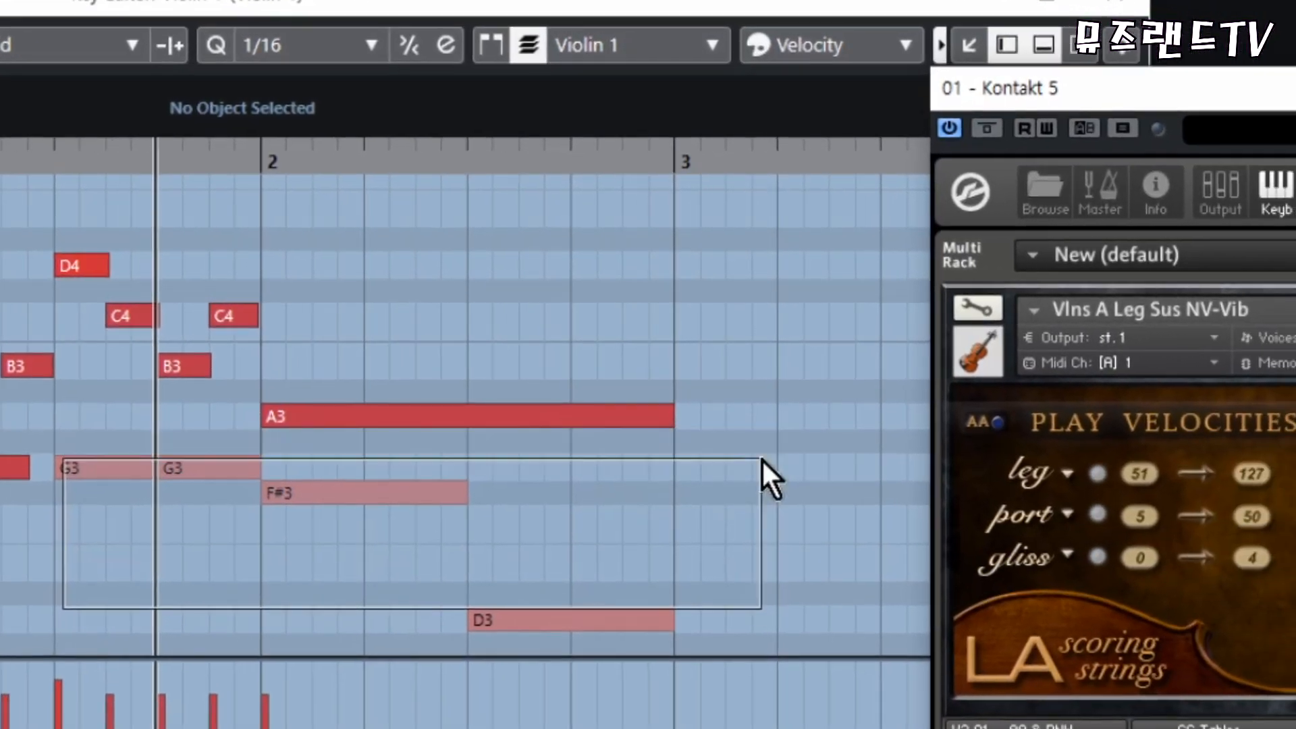
drag(762, 459, 762, 459)
click(901, 46)
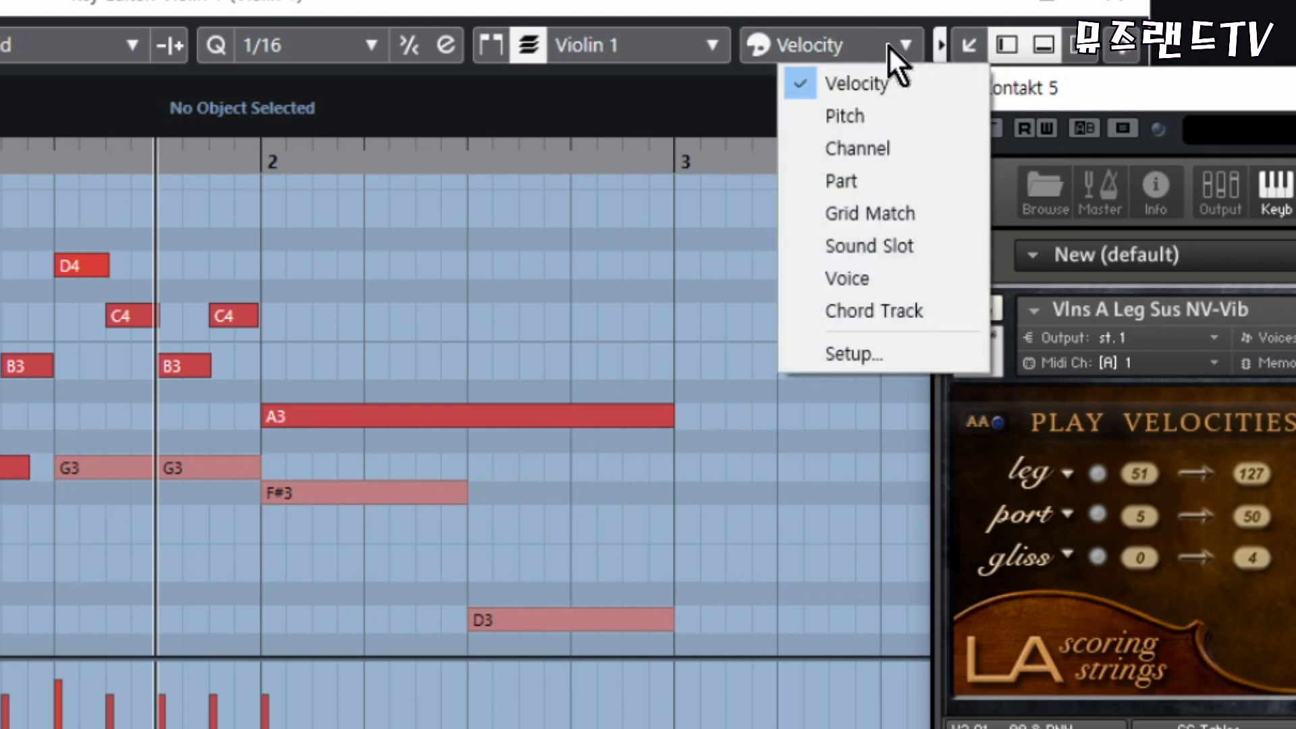
click(843, 180)
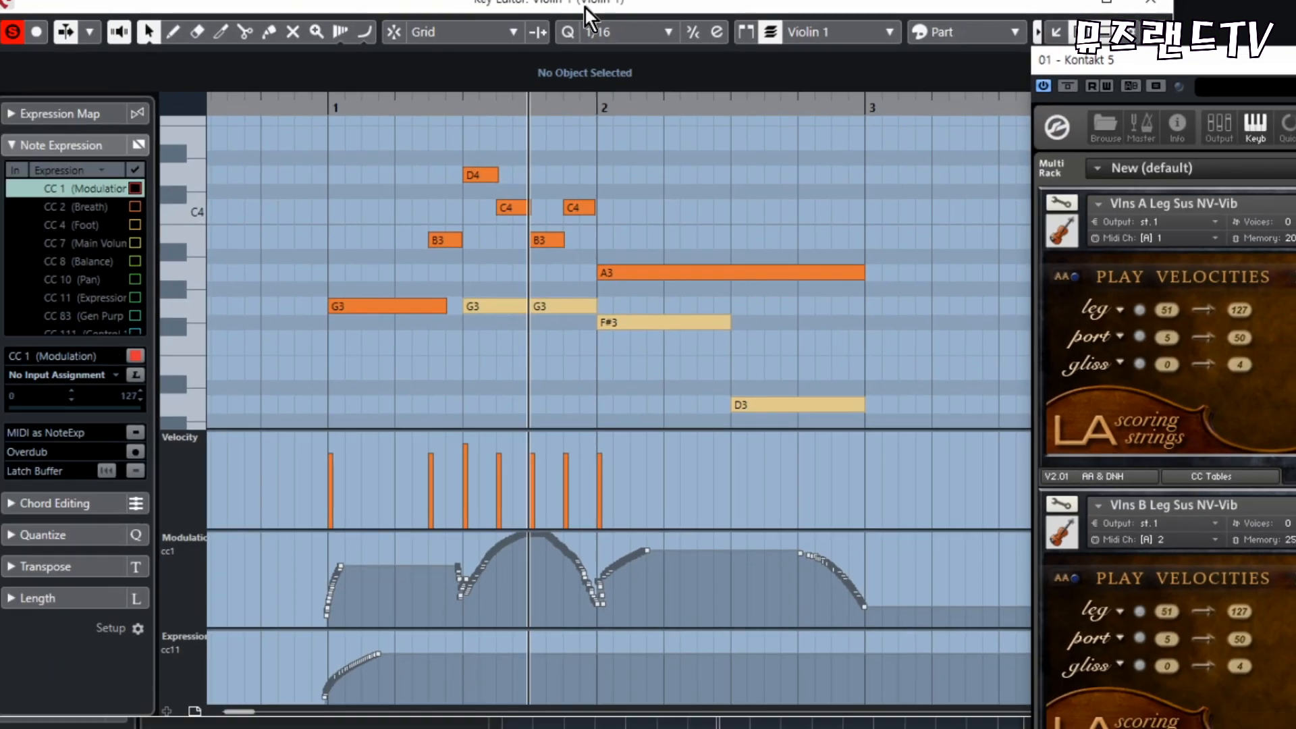
- Check the colours of the two violin tracks in the project and reopen both Violin 1 parts in the Key Editor
drag(585, 6, 934, 75)
click(298, 368)
click(322, 491)
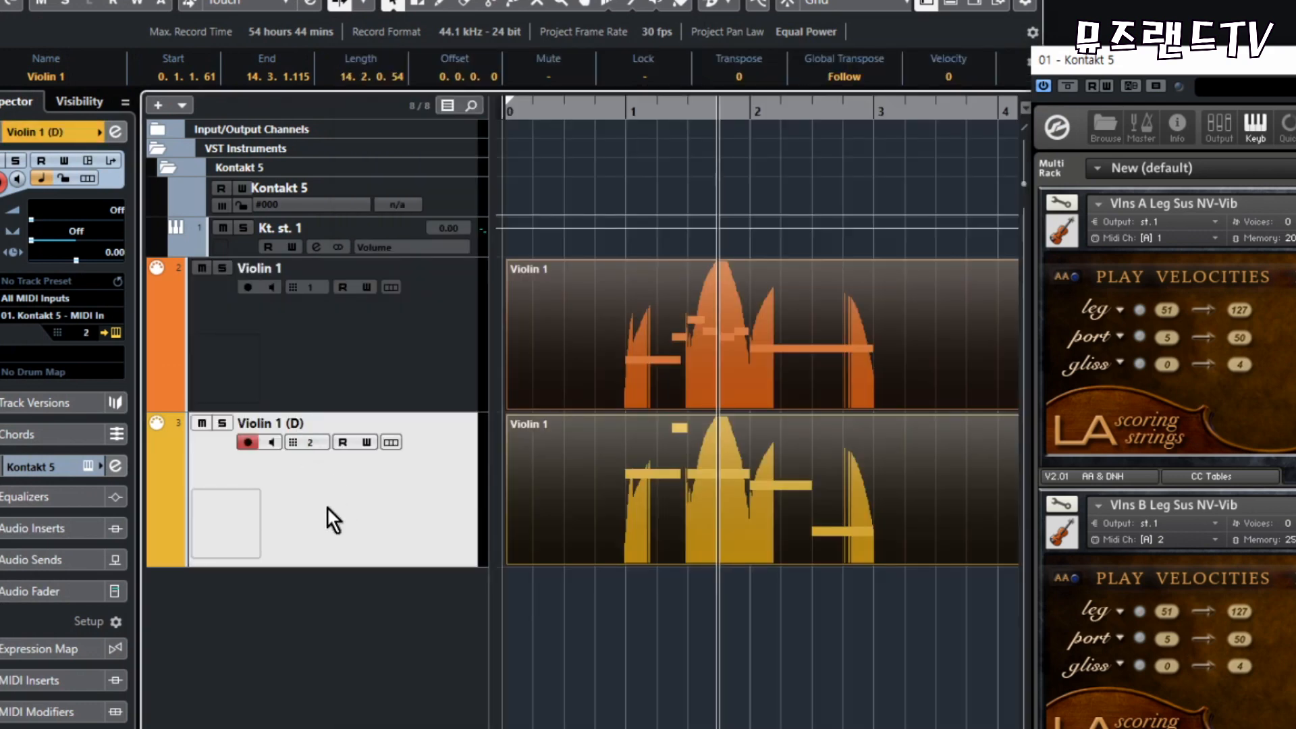
double_click(720, 274)
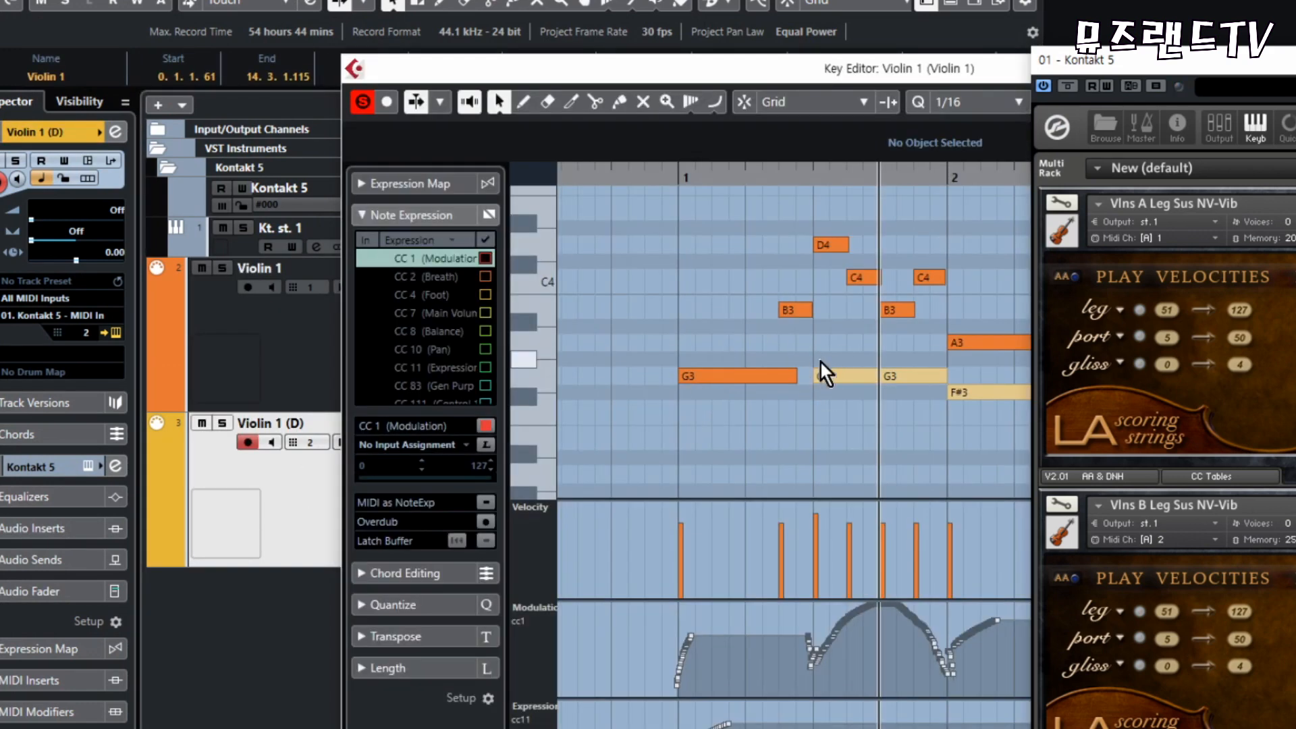
drag(871, 389, 897, 399)
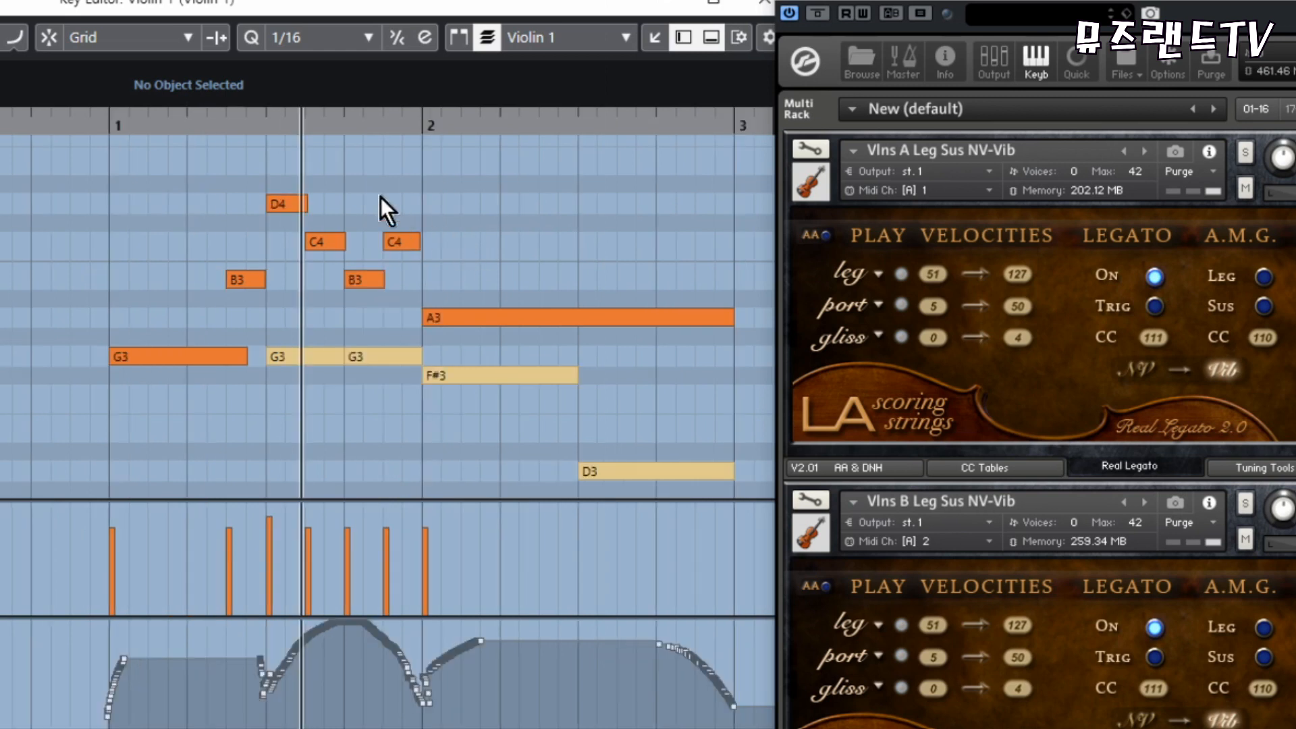
- Lengthen the upper voice's D4, C4 and B3 notes from beat 1.3 so that each overlaps the following note further
key(h)
key(h)
key(h)
key(h)
key(h)
key(h)
key(h)
key(h)
key(h)
key(h)
key(g)
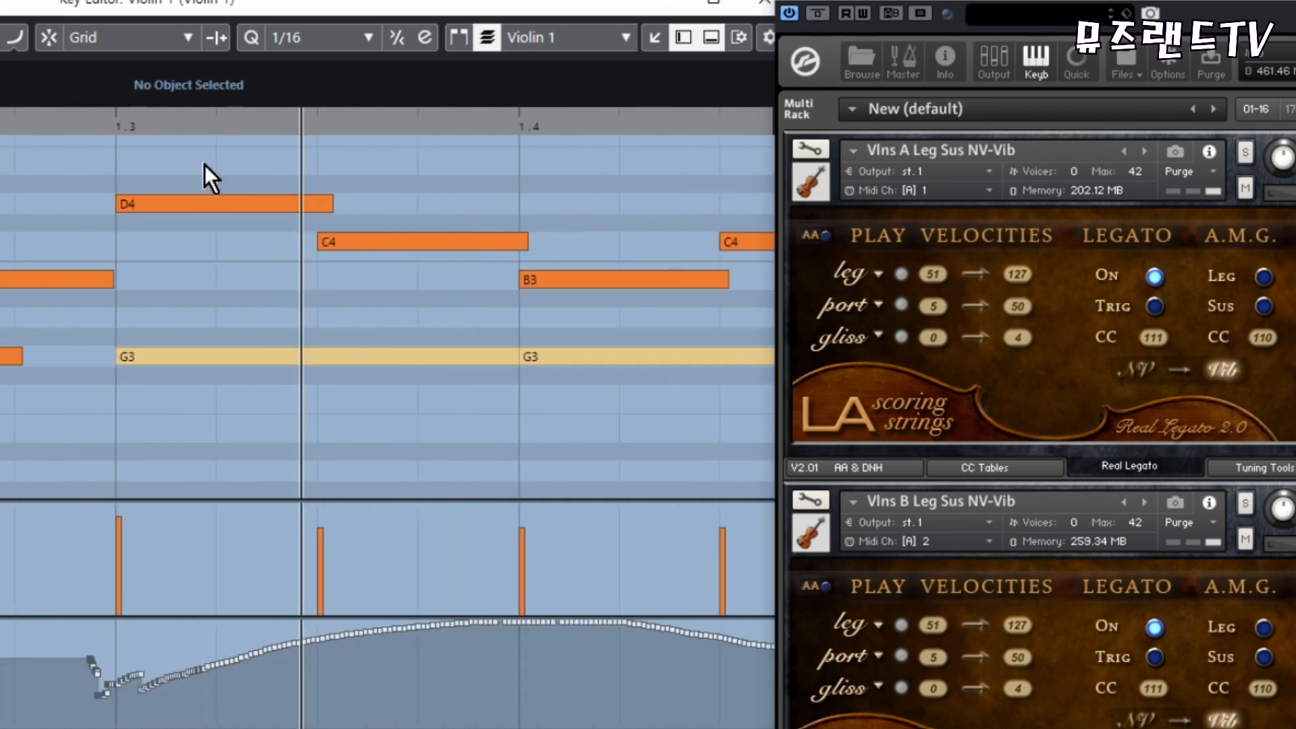
key(g)
drag(219, 159, 346, 281)
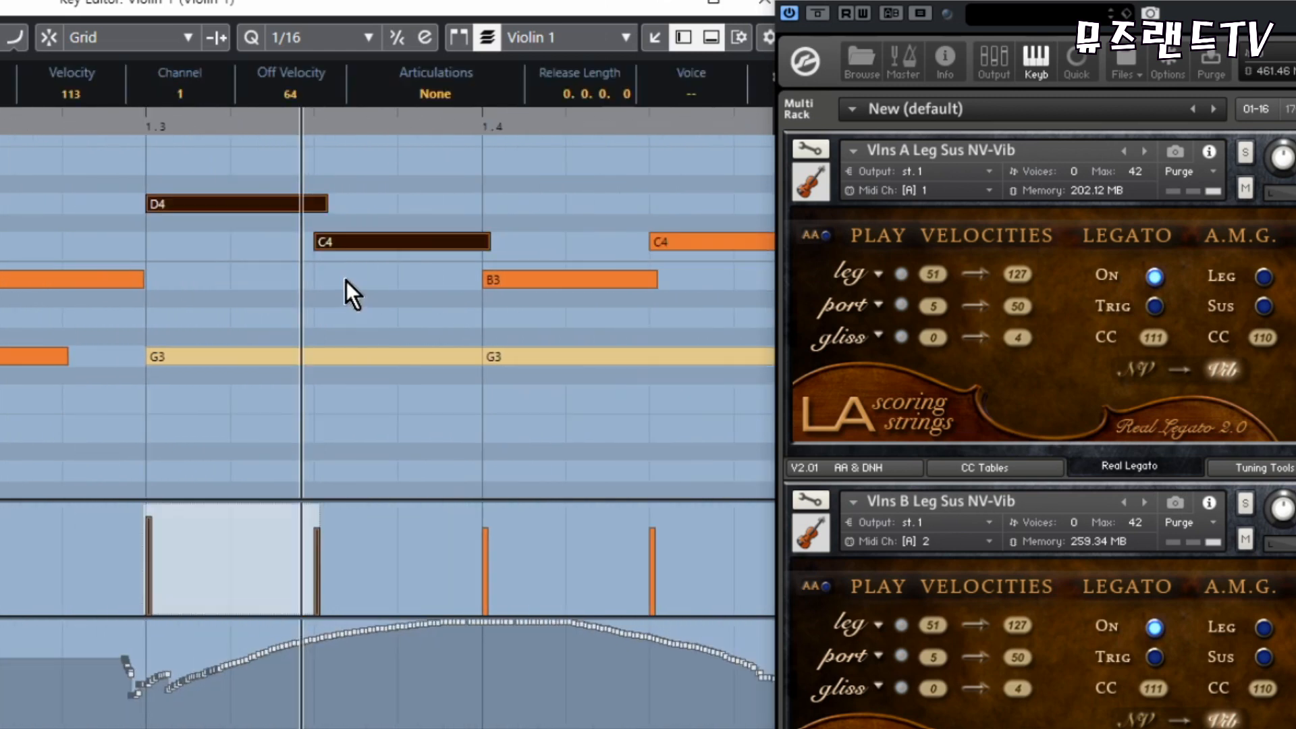
click(382, 254)
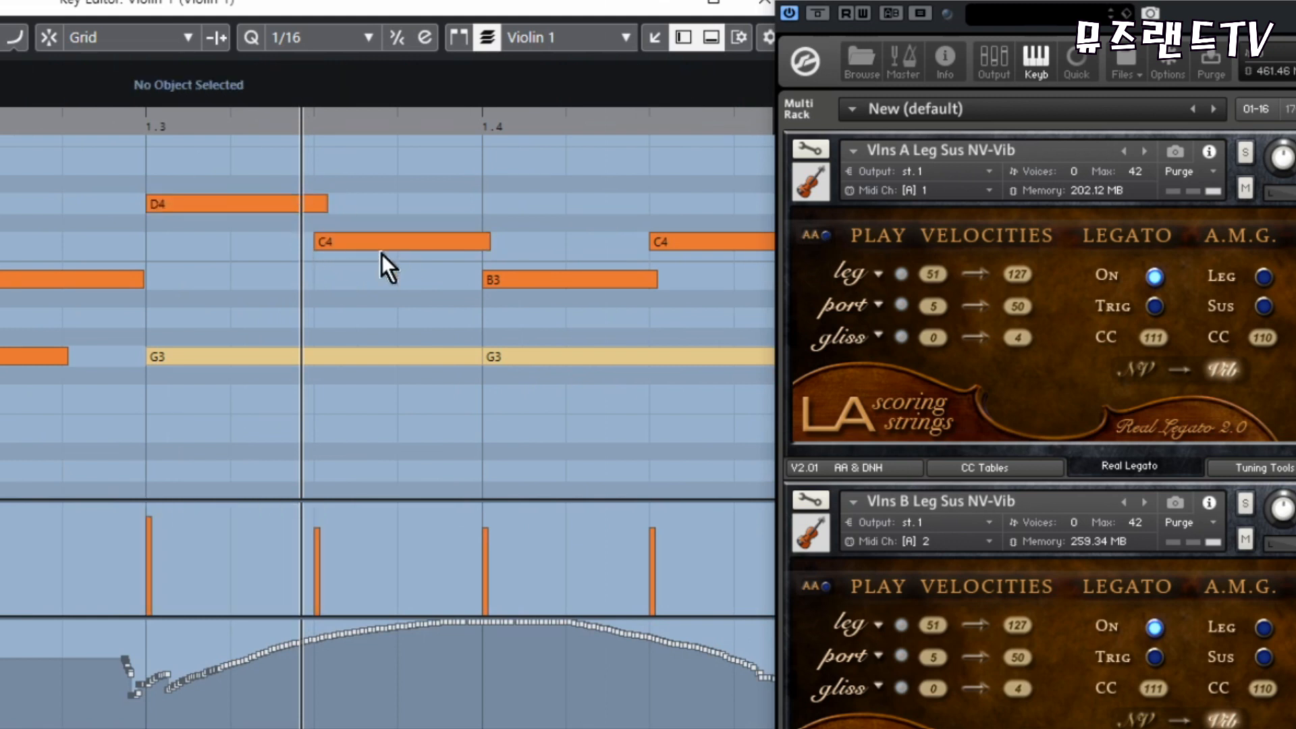
drag(259, 158, 370, 279)
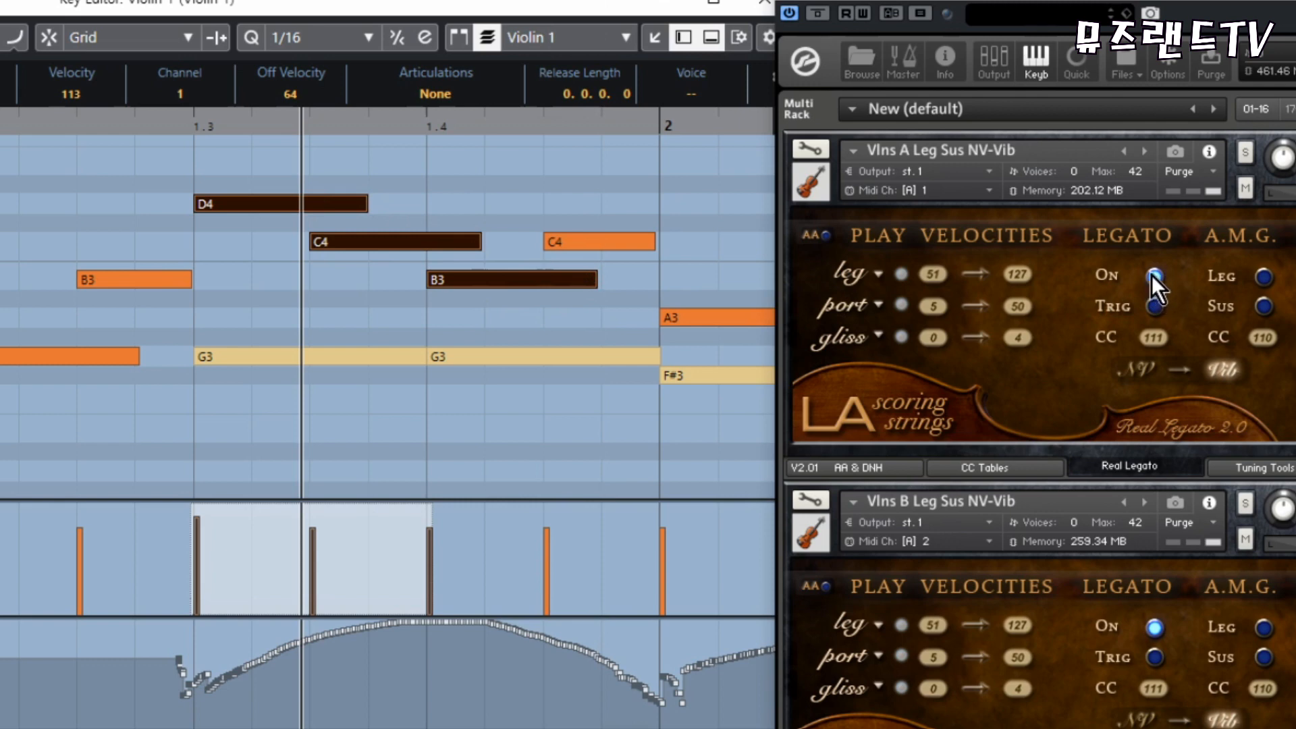
click(1154, 275)
drag(367, 203, 401, 206)
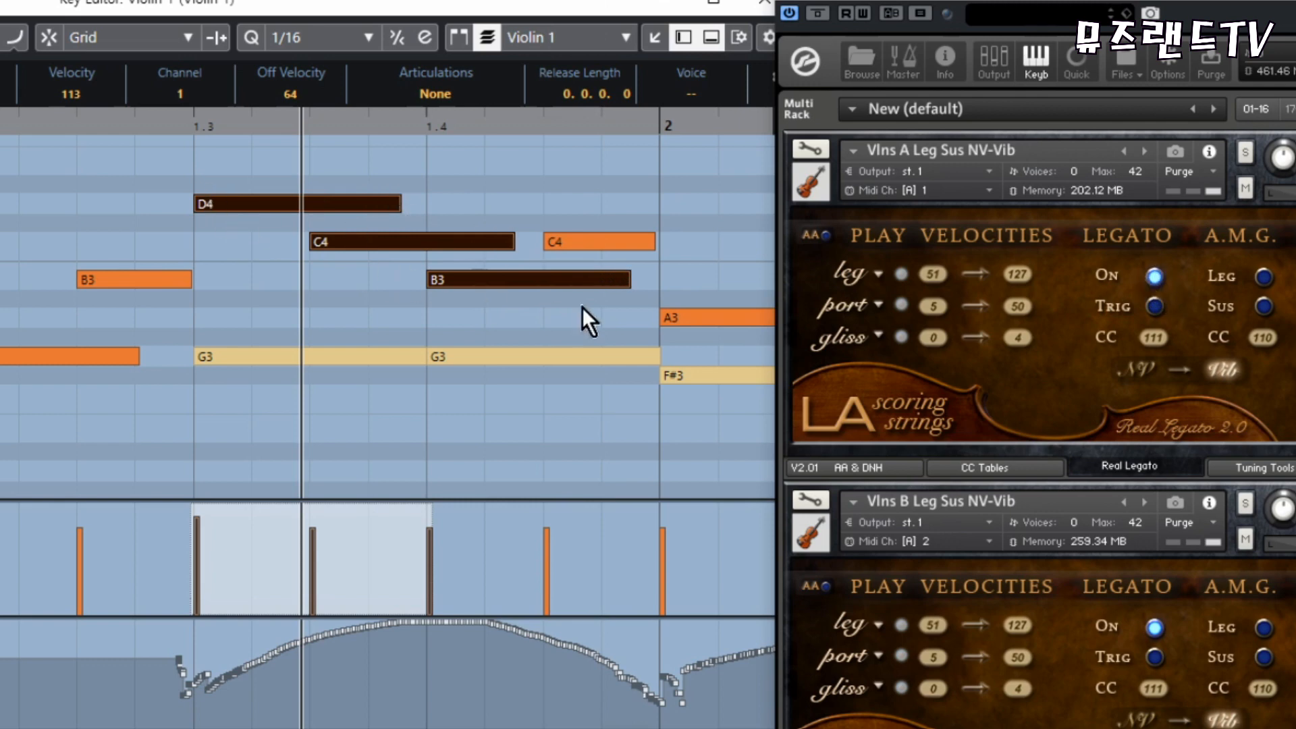
click(484, 297)
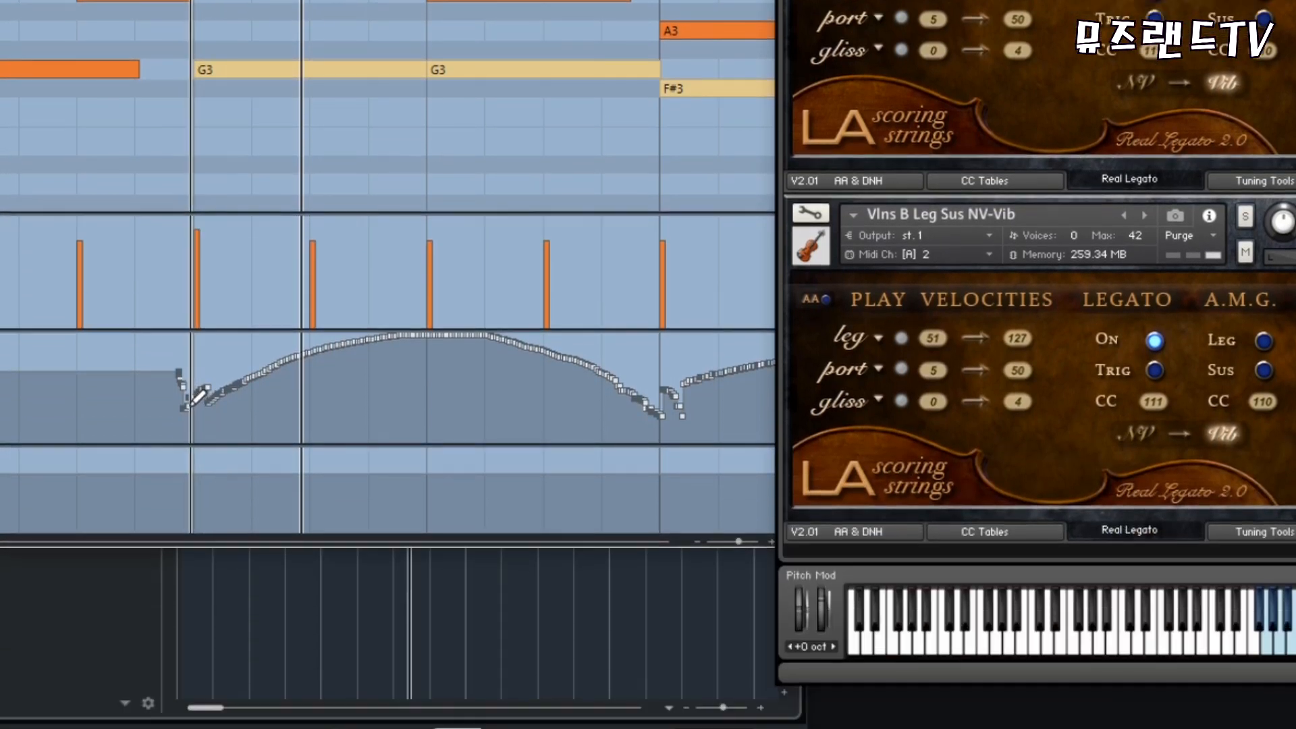
- Redraw the upper voice's CC1 modulation from beat 1.3 to bar 2 as two arches, and tidy the lower voice's curve at bar 2
mouse_move(193, 601)
mouse_down()
mouse_move(226, 577)
mouse_move(335, 557)
mouse_move(607, 560)
mouse_up()
mouse_move(608, 363)
mouse_down()
mouse_move(658, 413)
mouse_move(678, 405)
mouse_up()
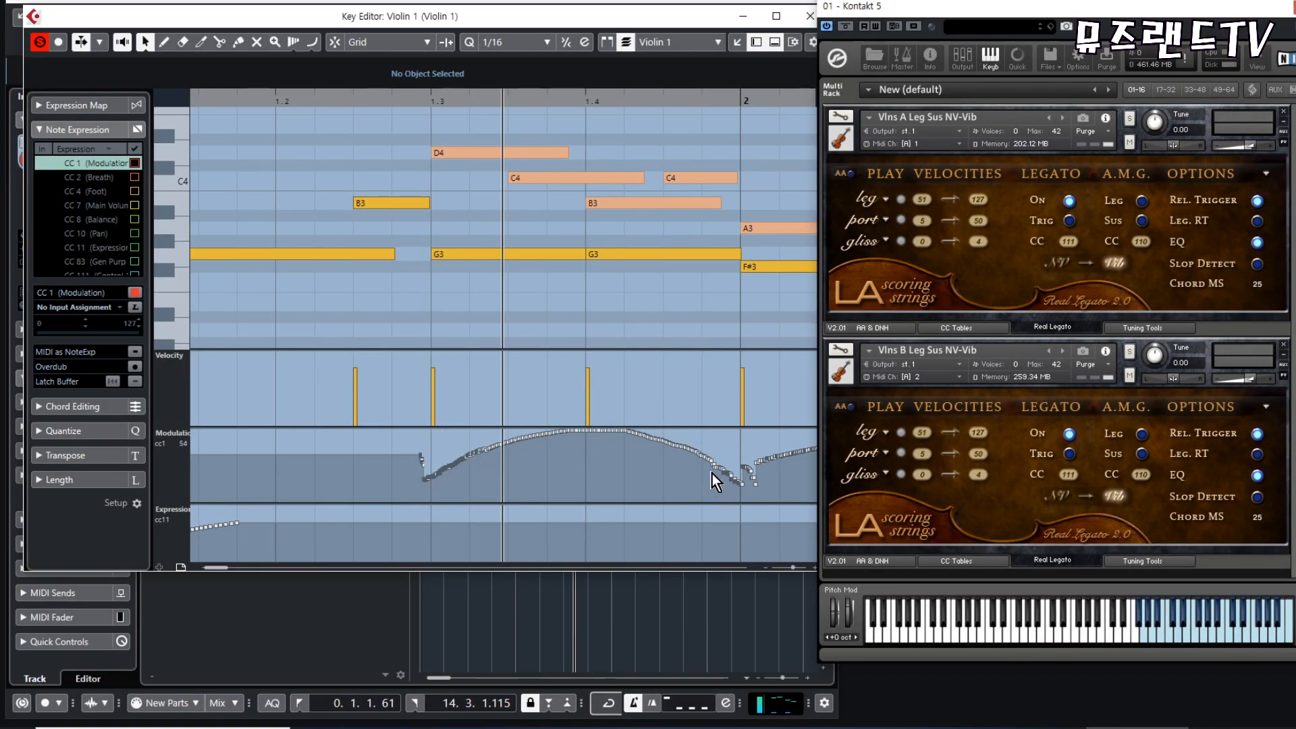
click(463, 253)
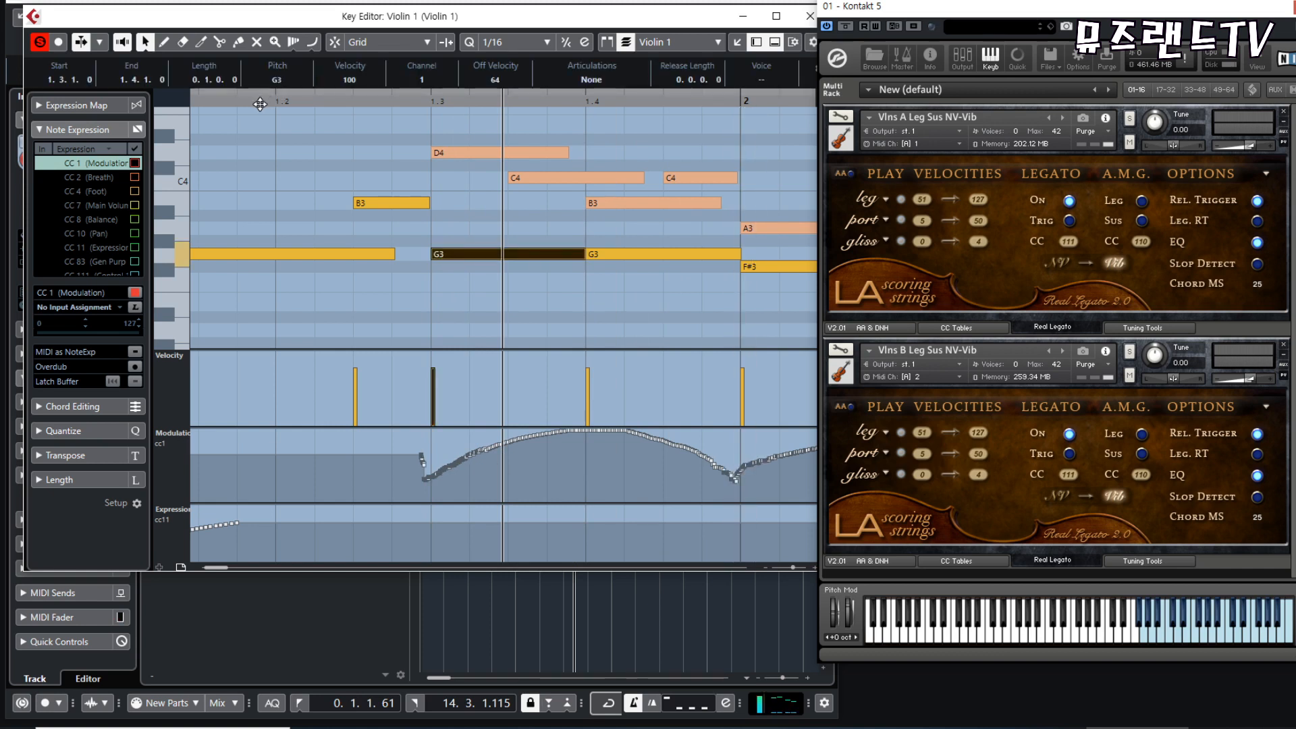
- Play back the two-voice passage from just before beat 1.2
click(250, 102)
key(space)
click(568, 320)
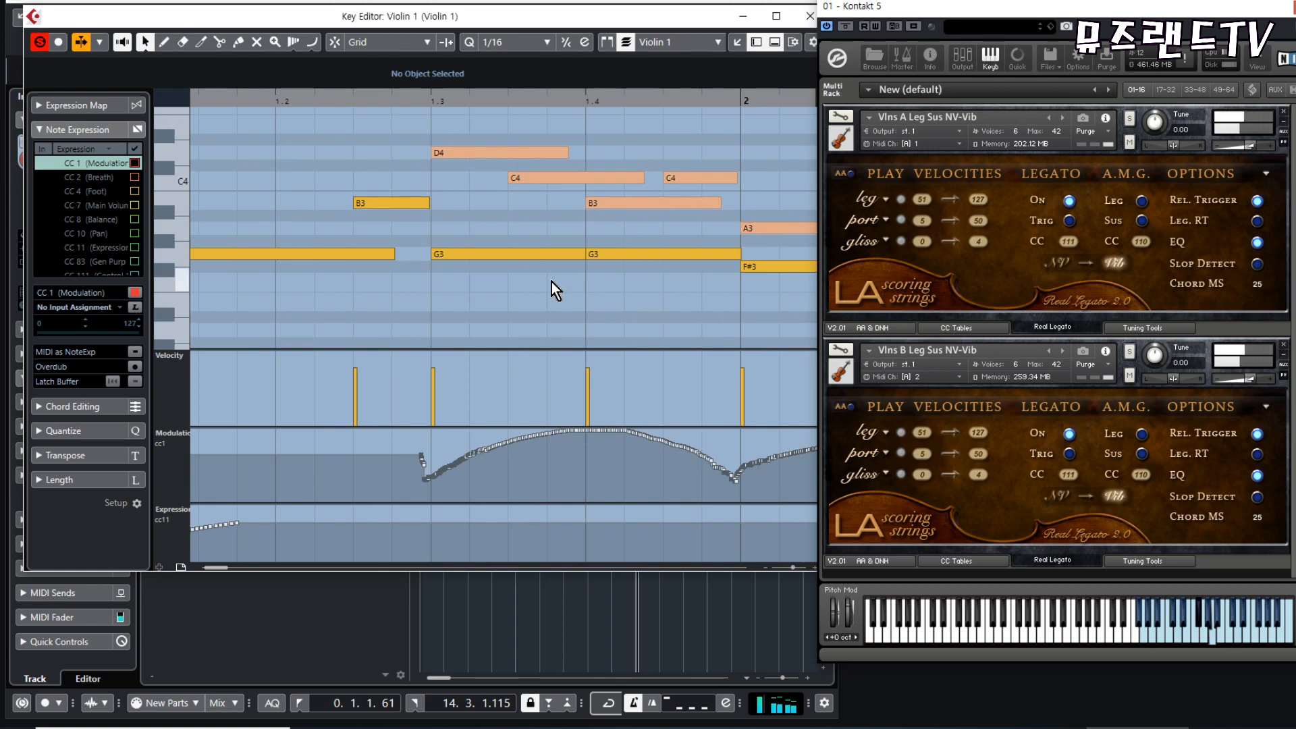
key(g)
key(g)
key(g)
key(g)
key(space)
click(295, 105)
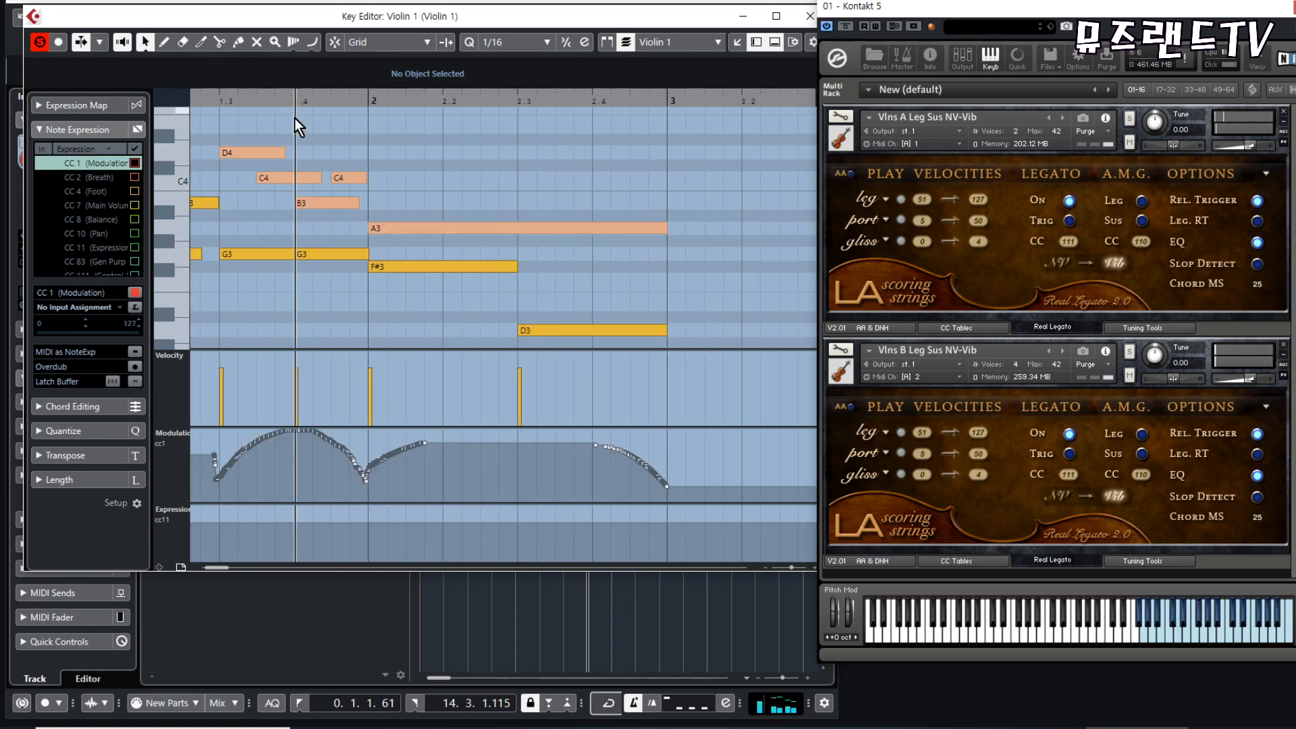
- Compare the CC1 modulation curves of the upper and lower voices by selecting the C4 and G3 notes after beat 1.3
key(h)
click(484, 178)
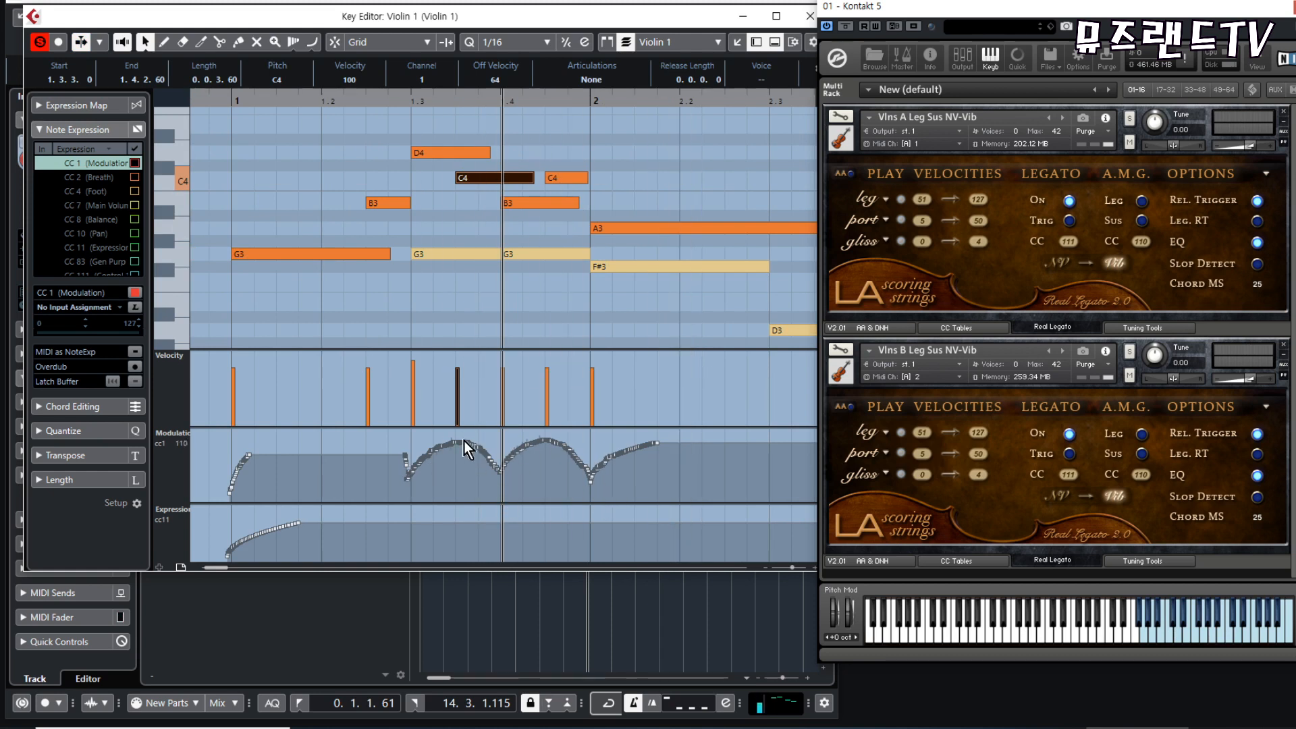
click(468, 255)
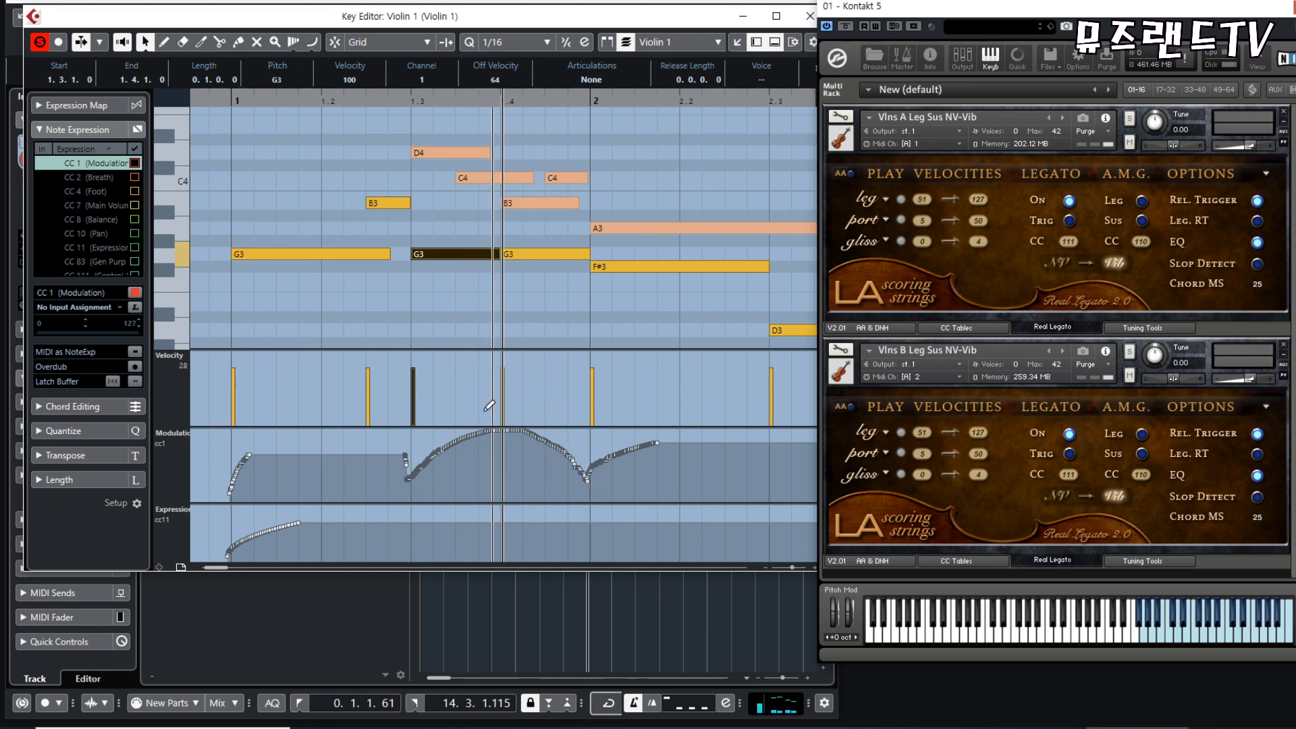
click(586, 467)
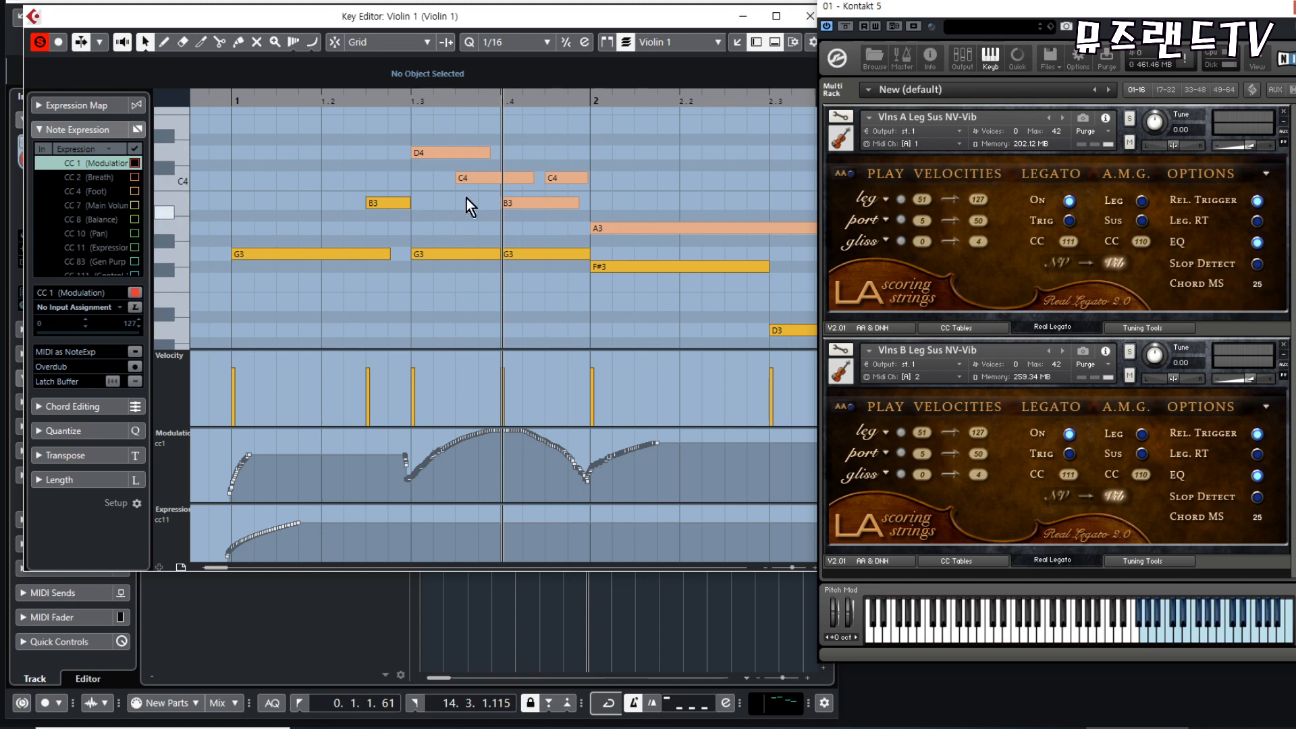
key(Escape)
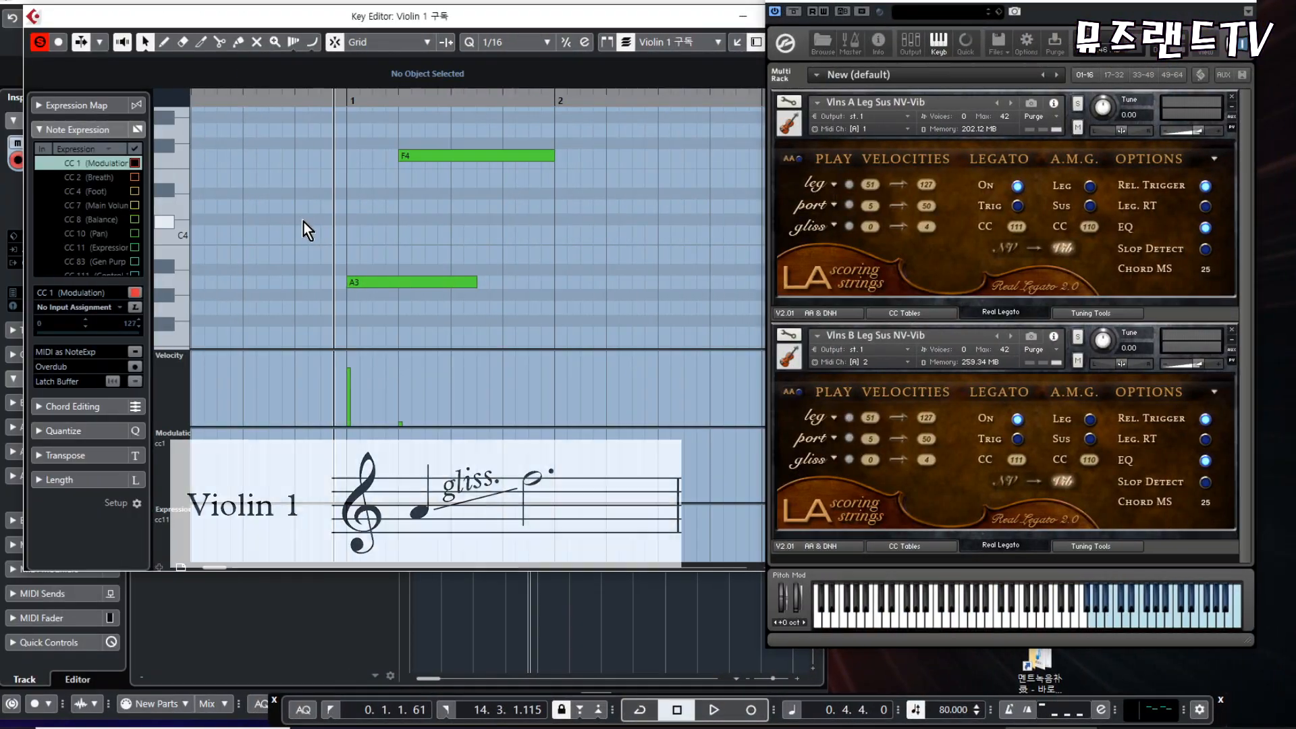
- Examine the velocities of the overlapping A3 and F4 notes, and play the glissando between them
drag(302, 220, 524, 317)
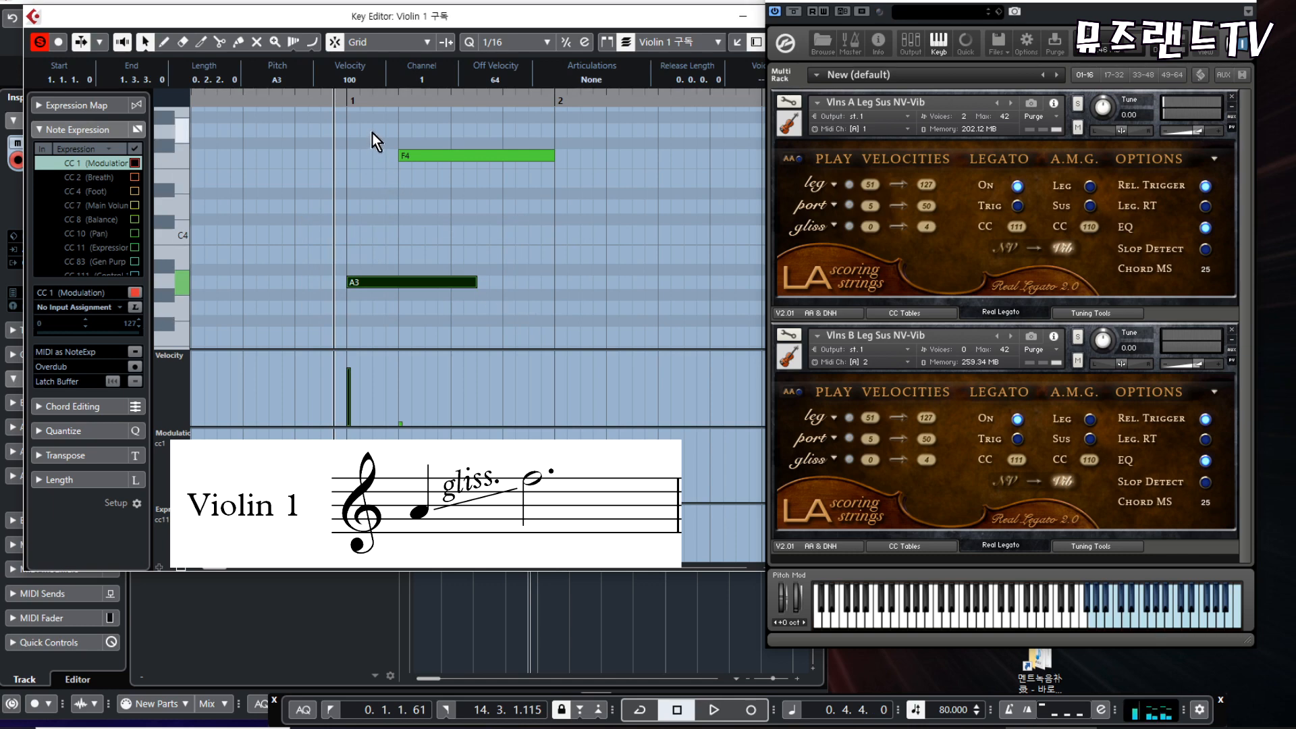
drag(371, 133, 432, 166)
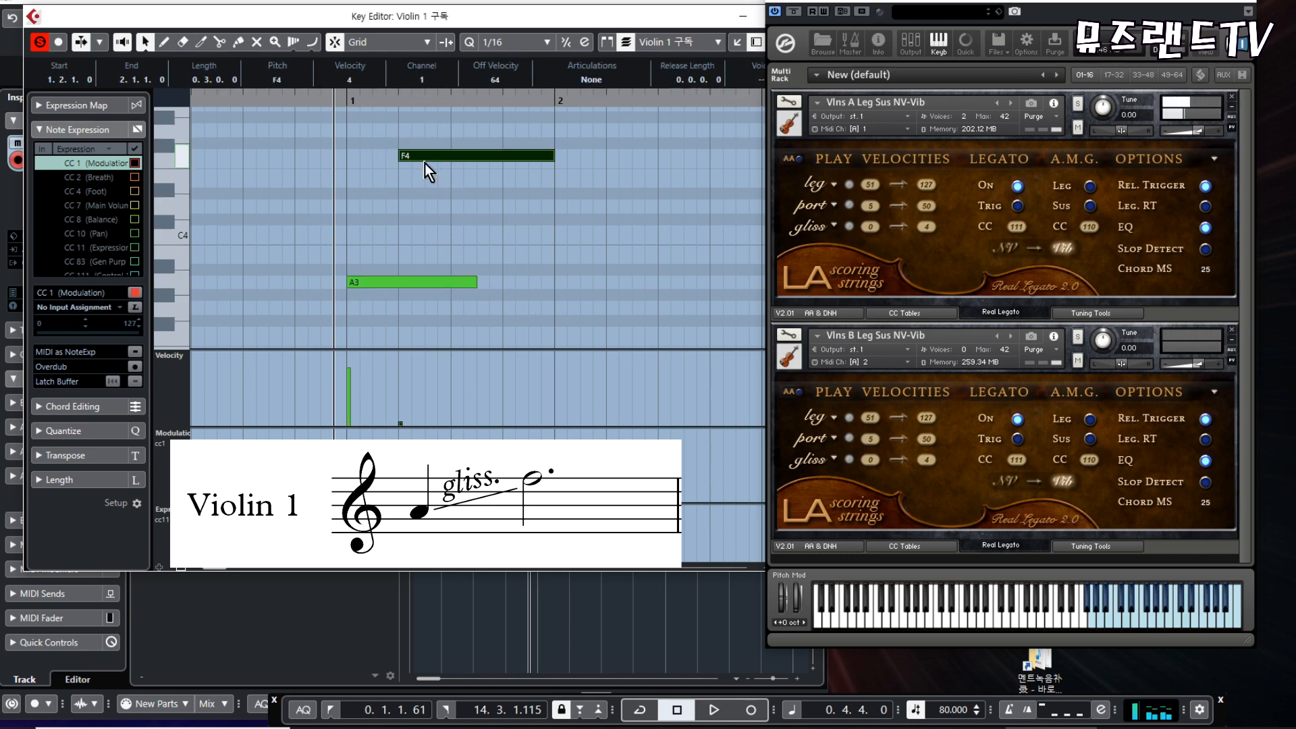
ctrl+shift+click(430, 156)
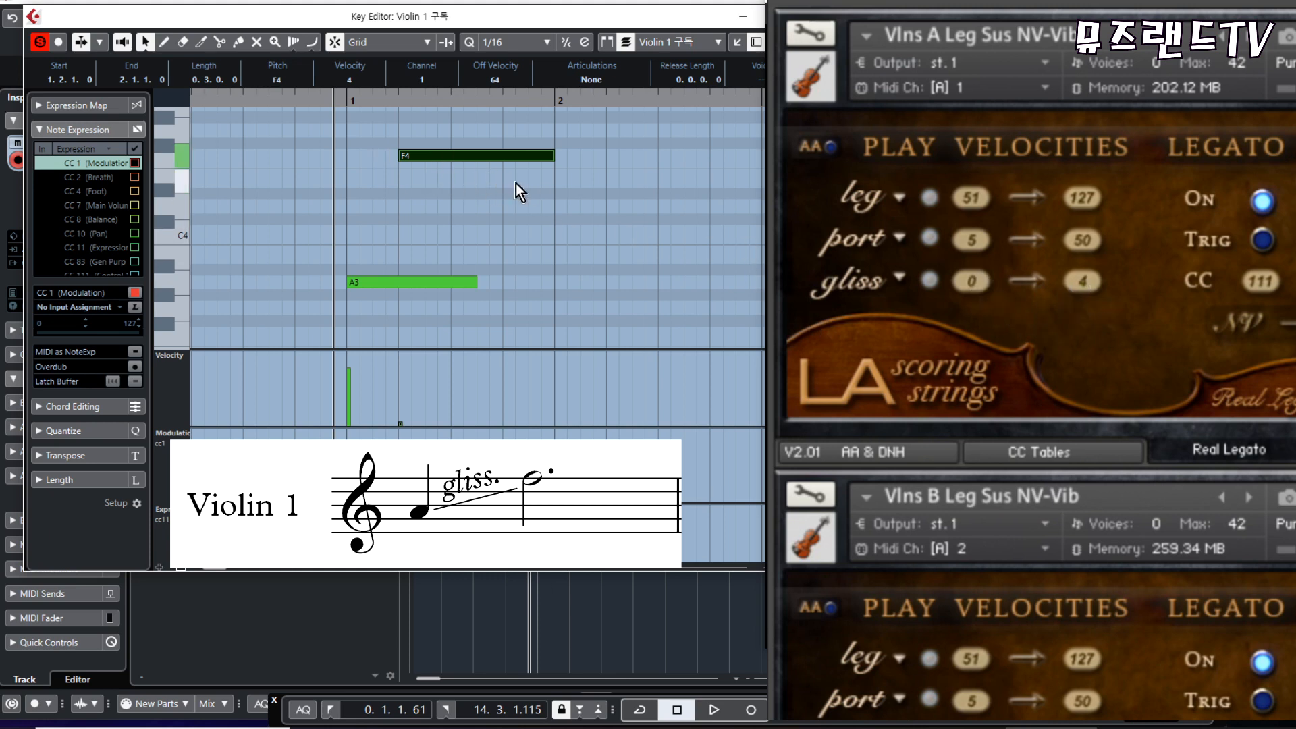
click(524, 220)
key(space)
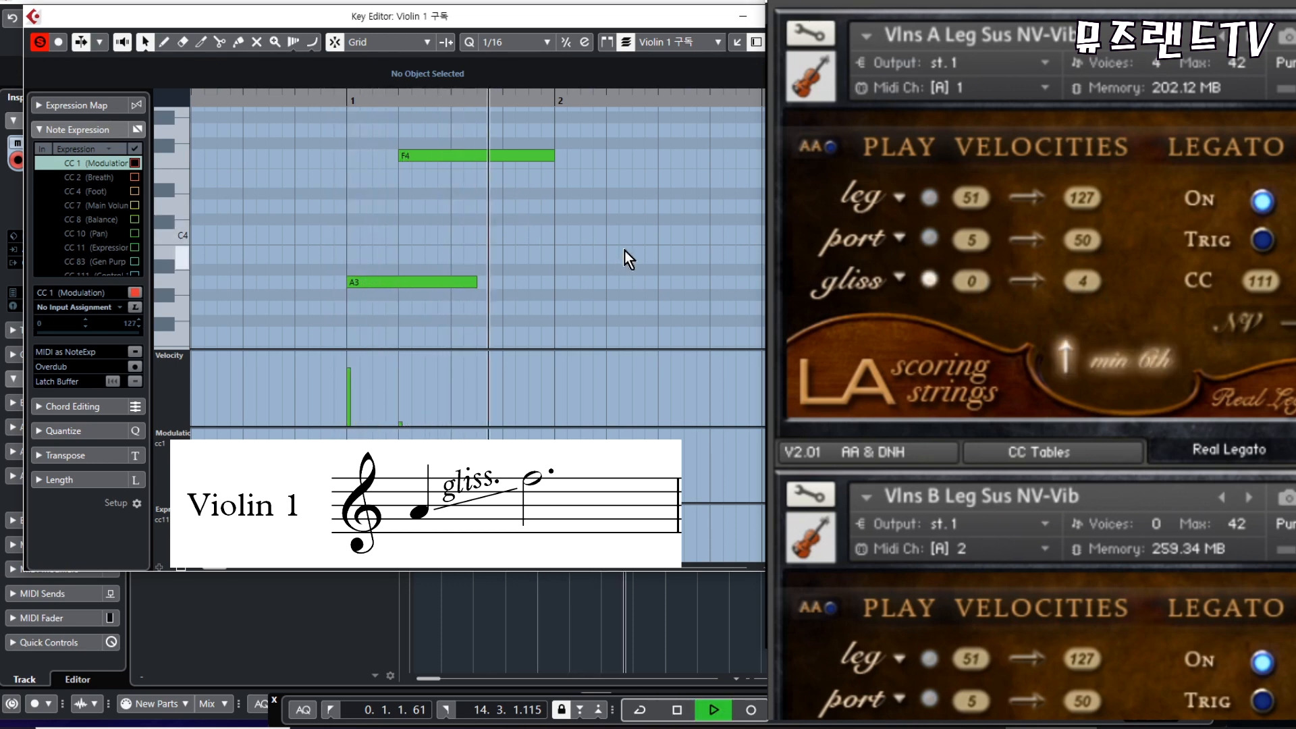
key(space)
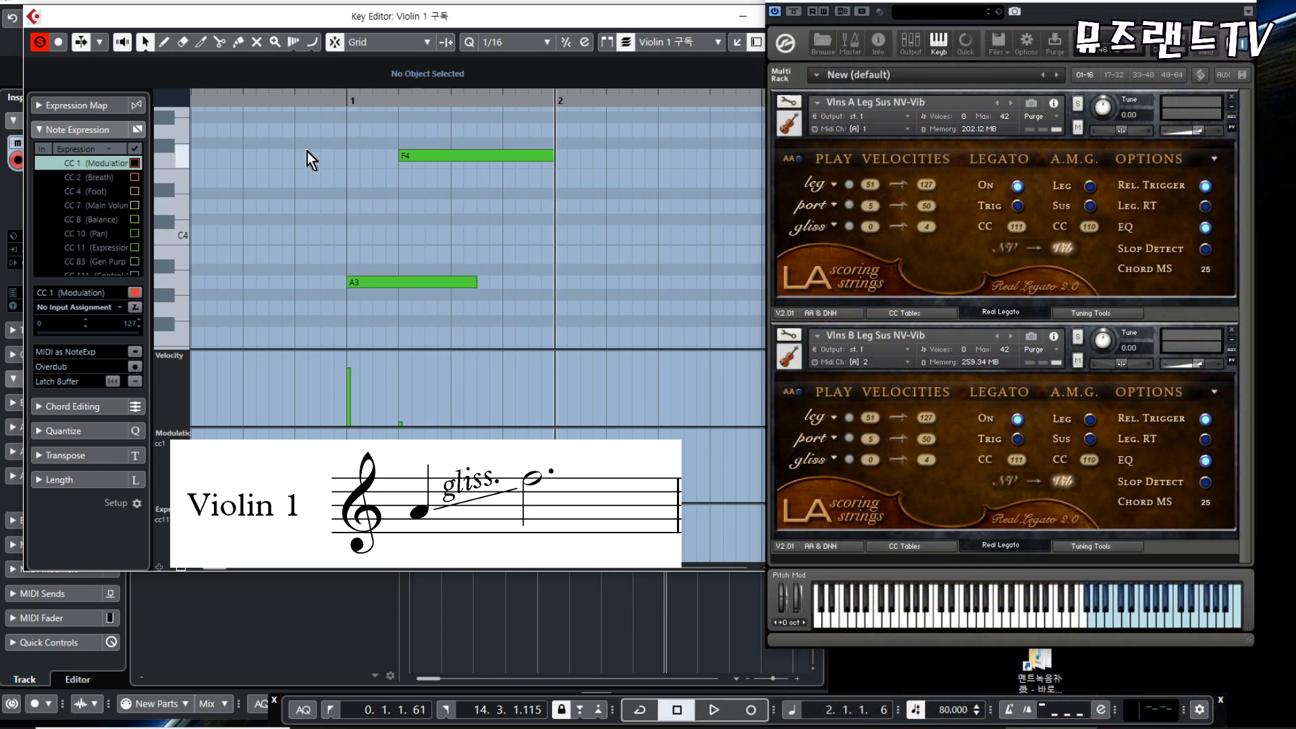
- Add a C#3 note below the A3 and a G#3 note below the F4, matching each upper note's start and length
drag(310, 137, 573, 321)
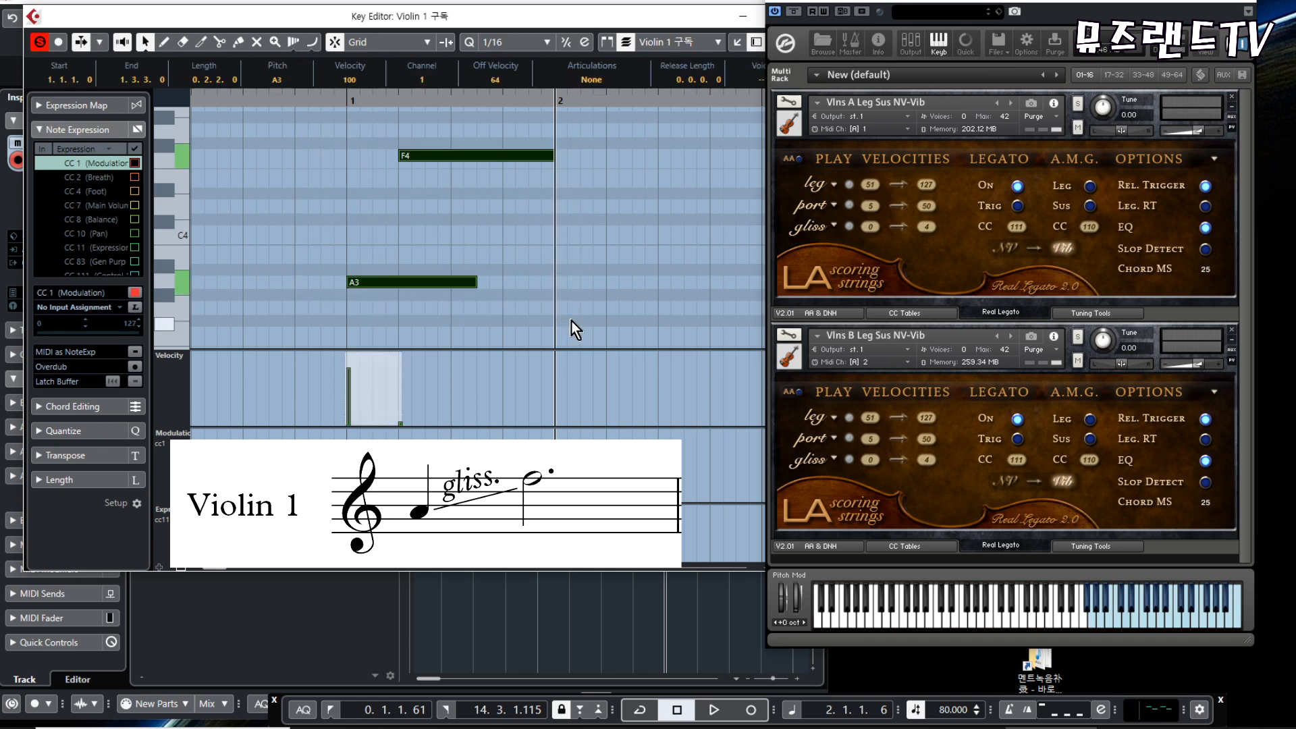
click(570, 317)
scroll(570, 317, down, 3)
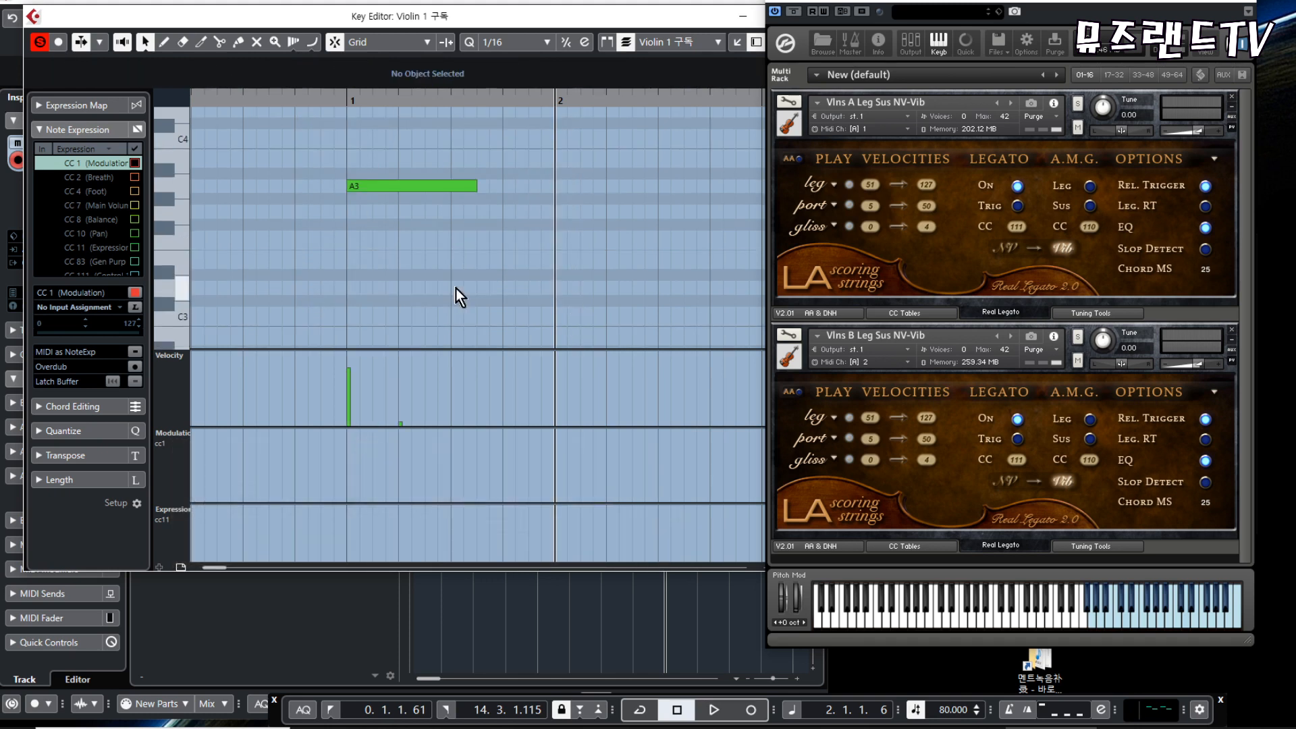
drag(351, 304, 482, 301)
scroll(579, 252, up, 3)
drag(402, 298, 552, 297)
click(582, 305)
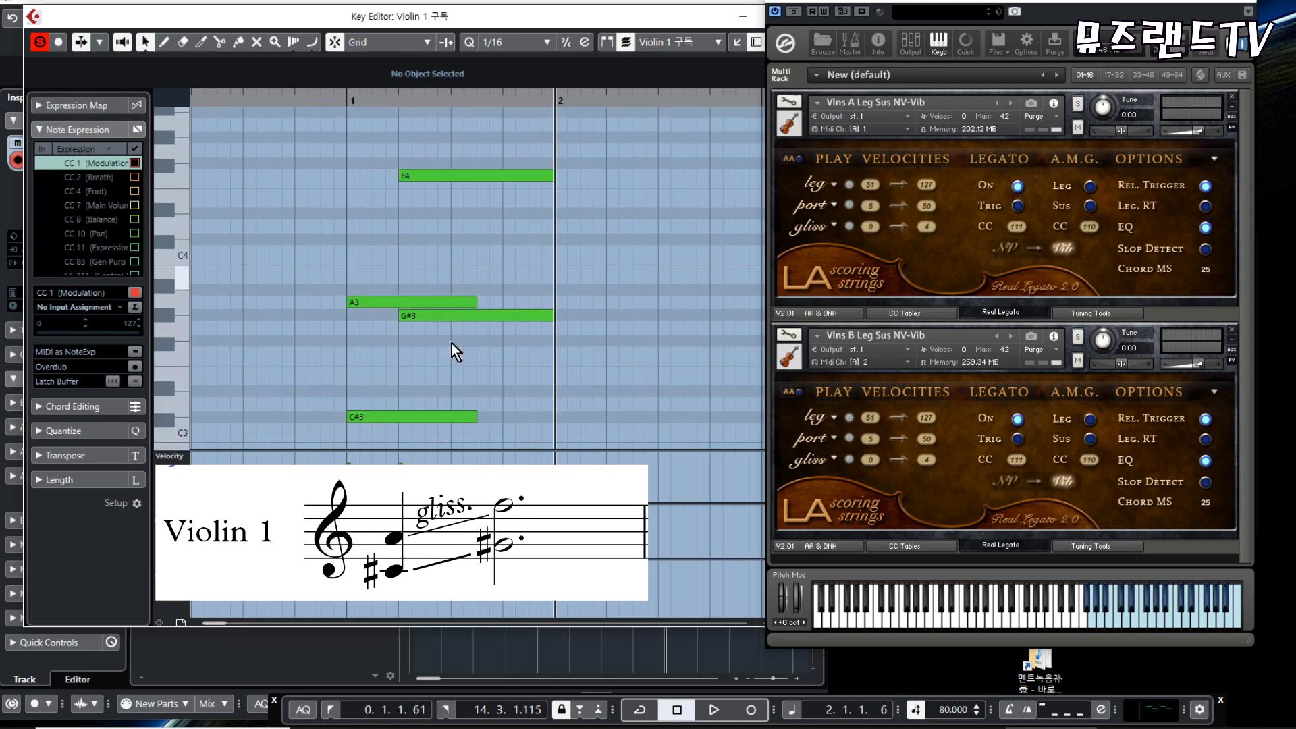
- Check the A3 and C#3 starting notes, and select the F4 and G#3 target notes together to inspect their velocity
drag(329, 251, 361, 443)
click(491, 363)
click(402, 315)
click(429, 176)
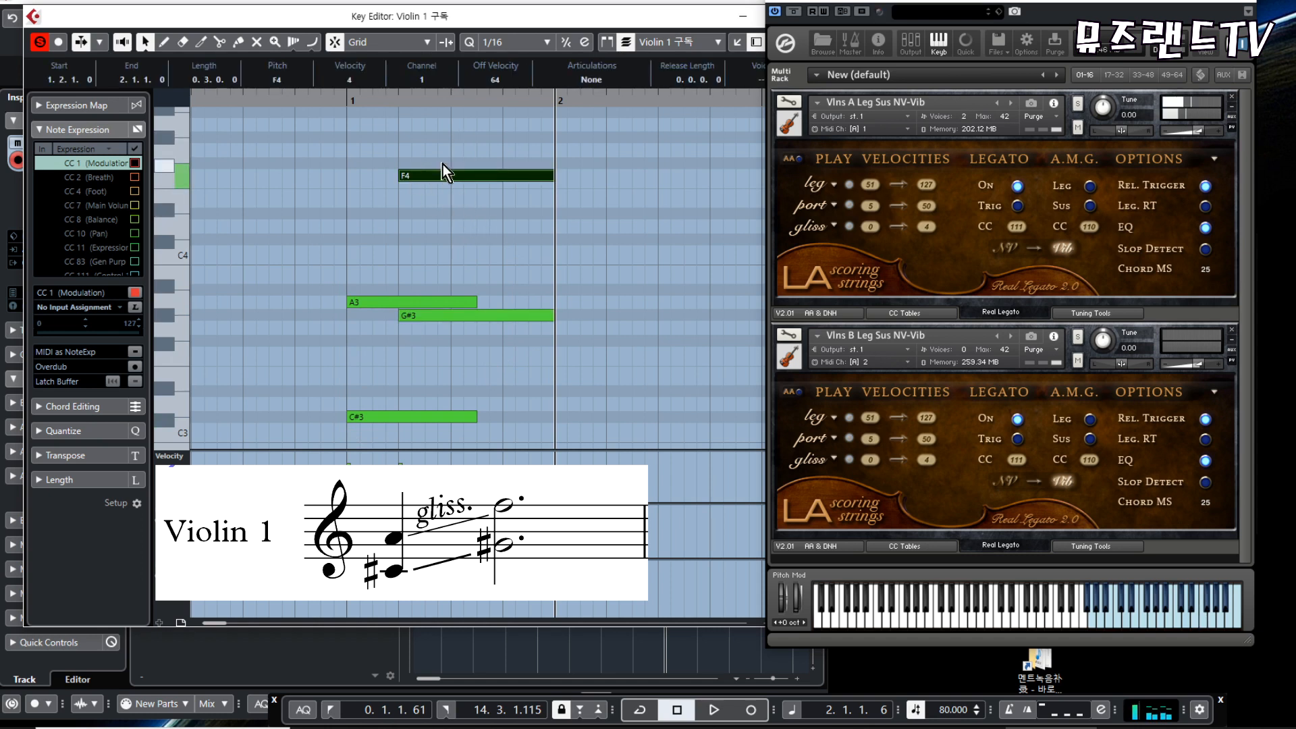
drag(526, 168, 562, 368)
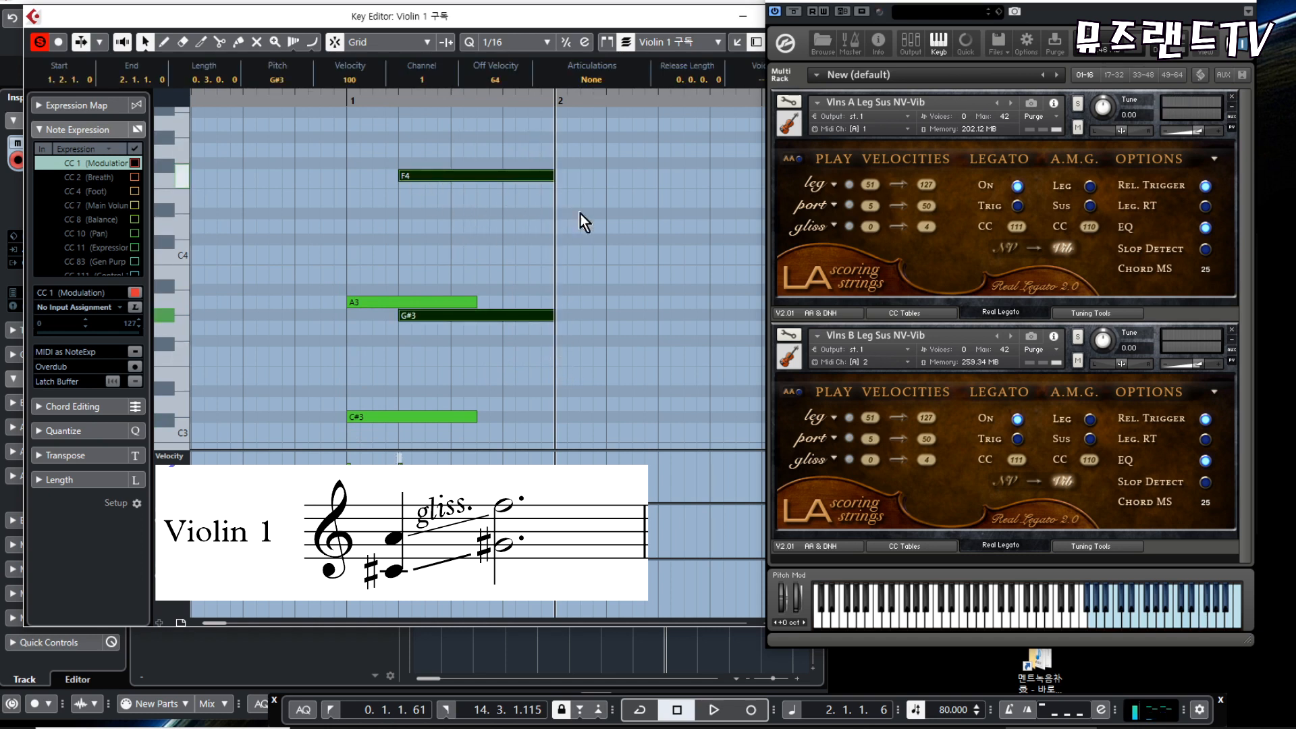
- Play the two-voice glissando from just before bar 1 with all four notes on the Vlns A instrument
click(328, 99)
key(space)
click(640, 198)
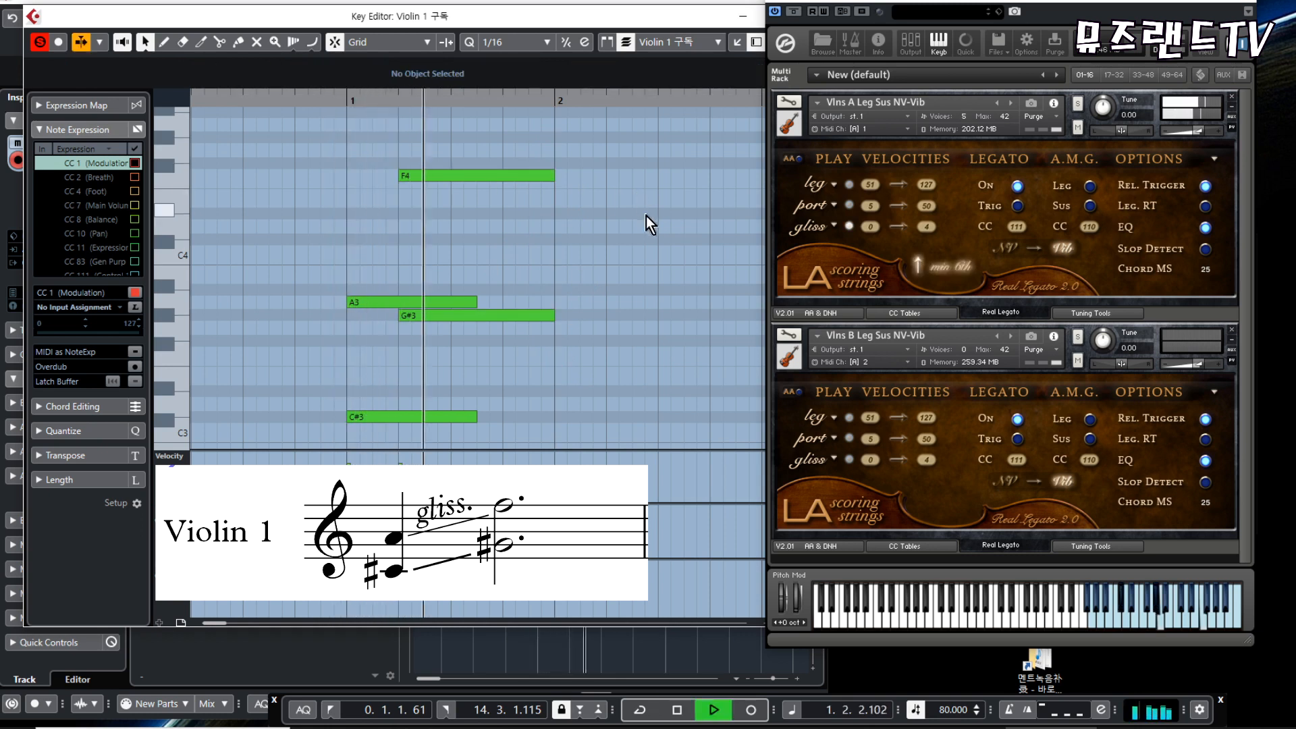
key(space)
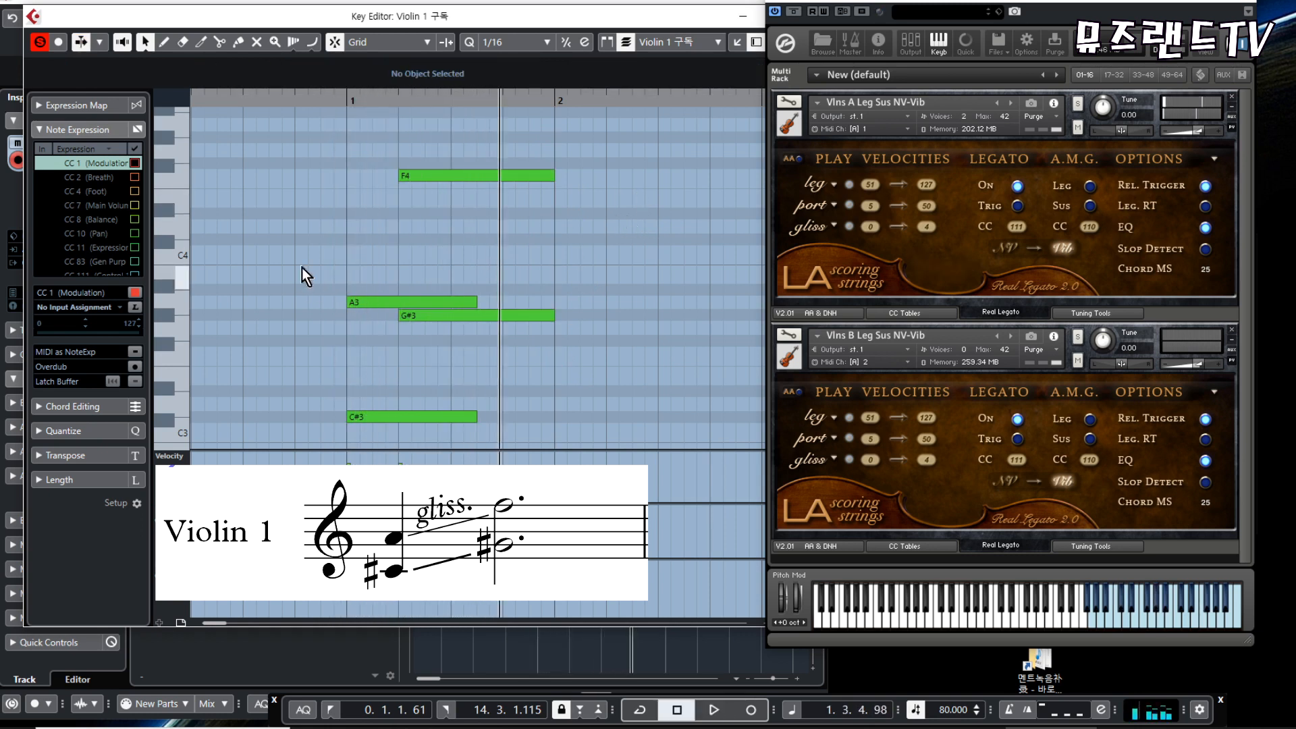
- Examine the A3 and C#3 starting notes together, and inspect the F4 target note
drag(309, 247, 369, 432)
click(382, 242)
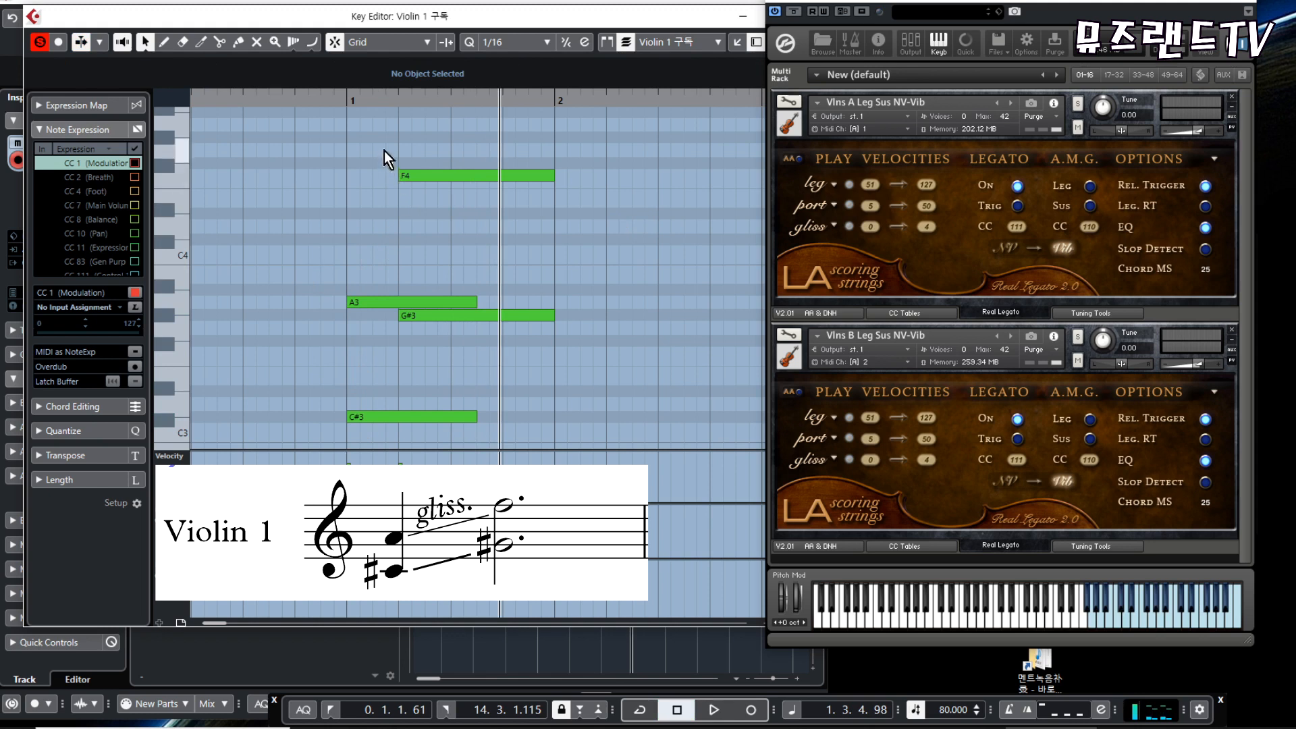
drag(395, 164, 419, 184)
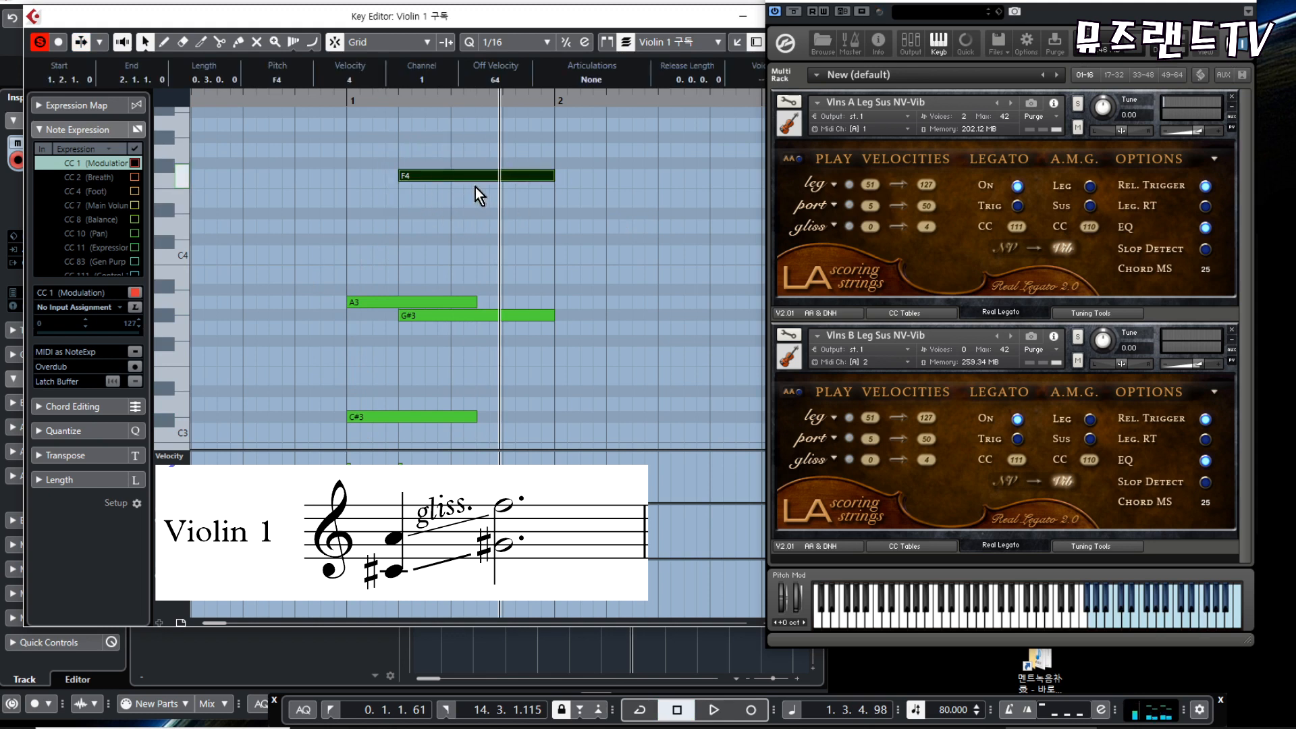
- Turn off legato on the Vlns A instrument and play the two-voice passage without it
click(1015, 185)
click(640, 229)
key(space)
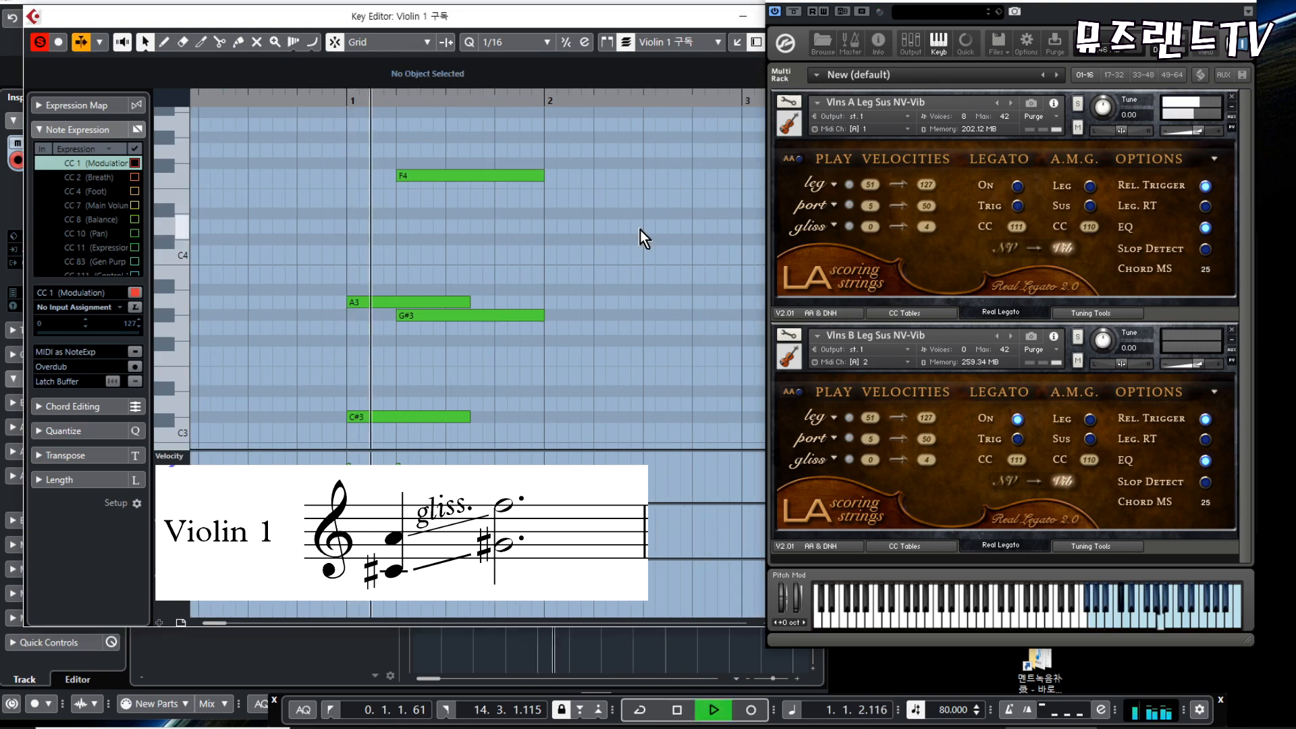
key(space)
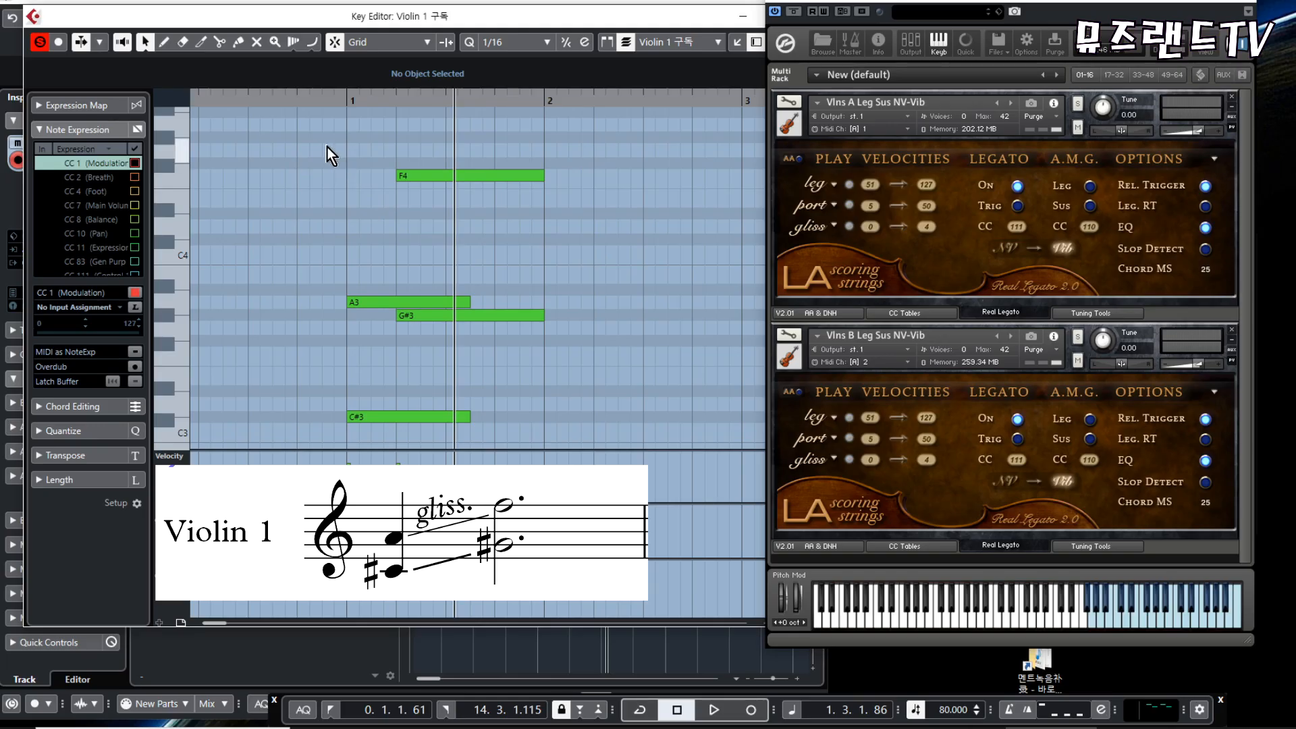
- Move the lower-voice C#3 and G#3 notes out of the Violin 1 구독 part into the Violin 1 좋아요乃 part at bar 1
drag(322, 140, 623, 412)
click(596, 224)
click(965, 424)
drag(328, 313, 556, 442)
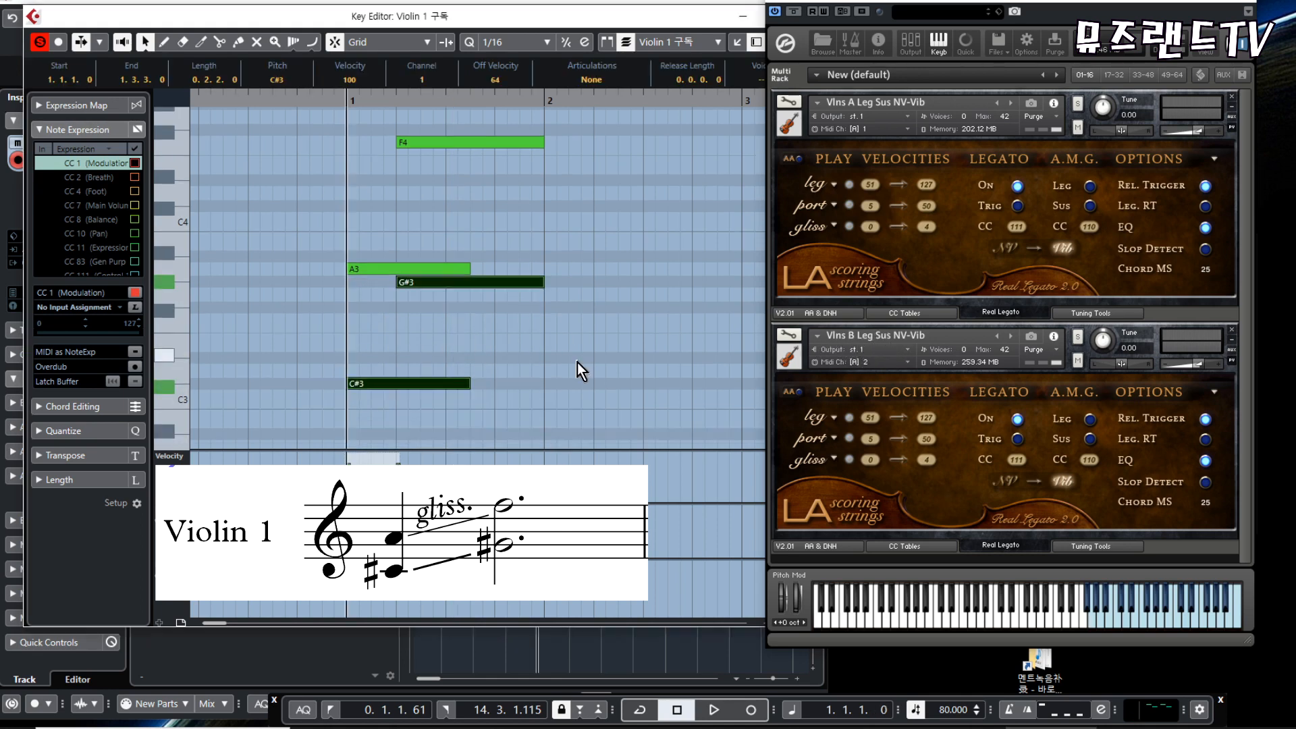
key(ctrl+x)
key(Return)
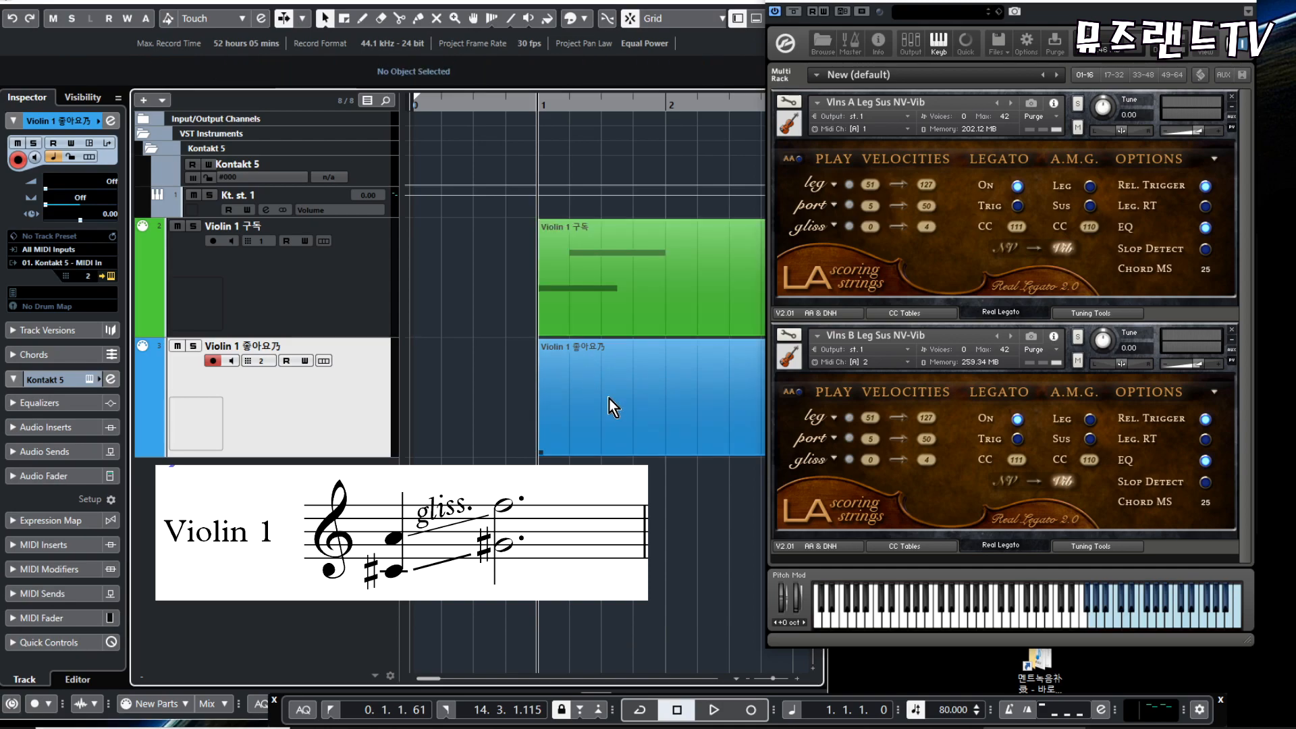
double_click(609, 398)
key(ctrl+v)
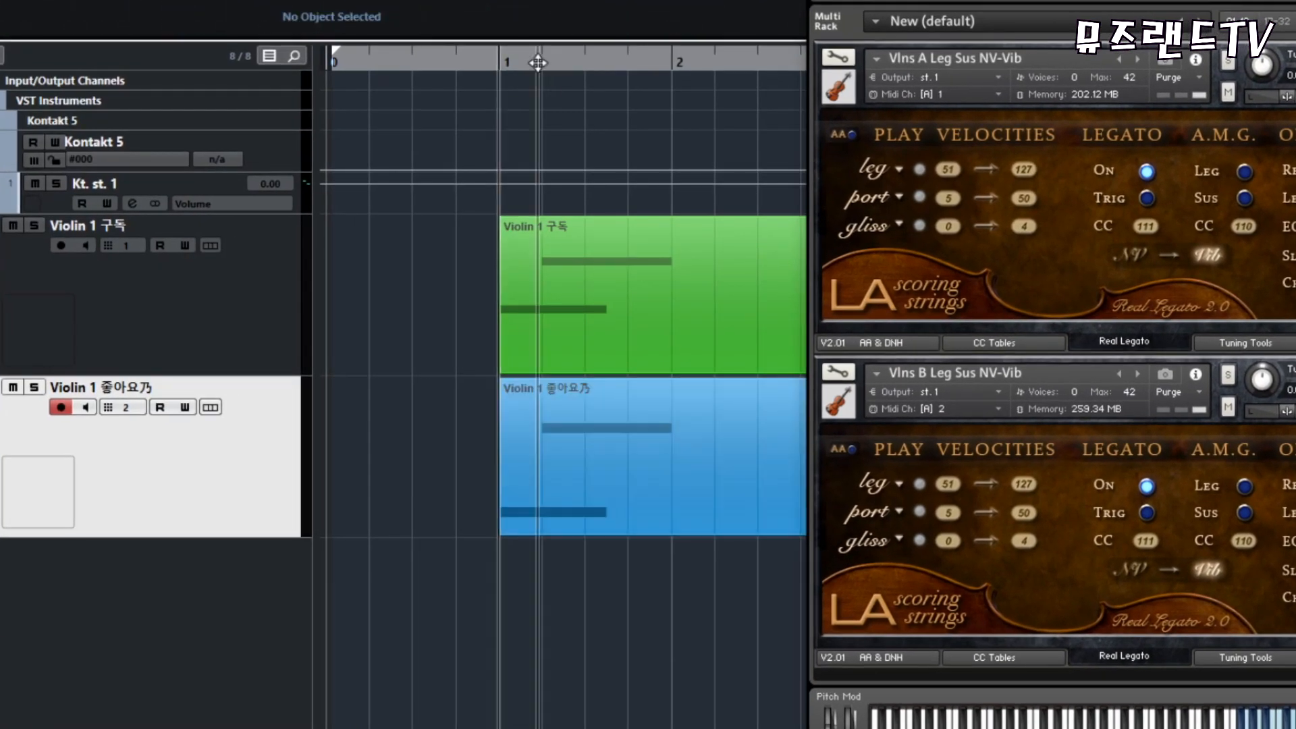
- Compare the upper-voice part with the Vlns A instrument and the lower-voice part with the Vlns B instrument
click(601, 255)
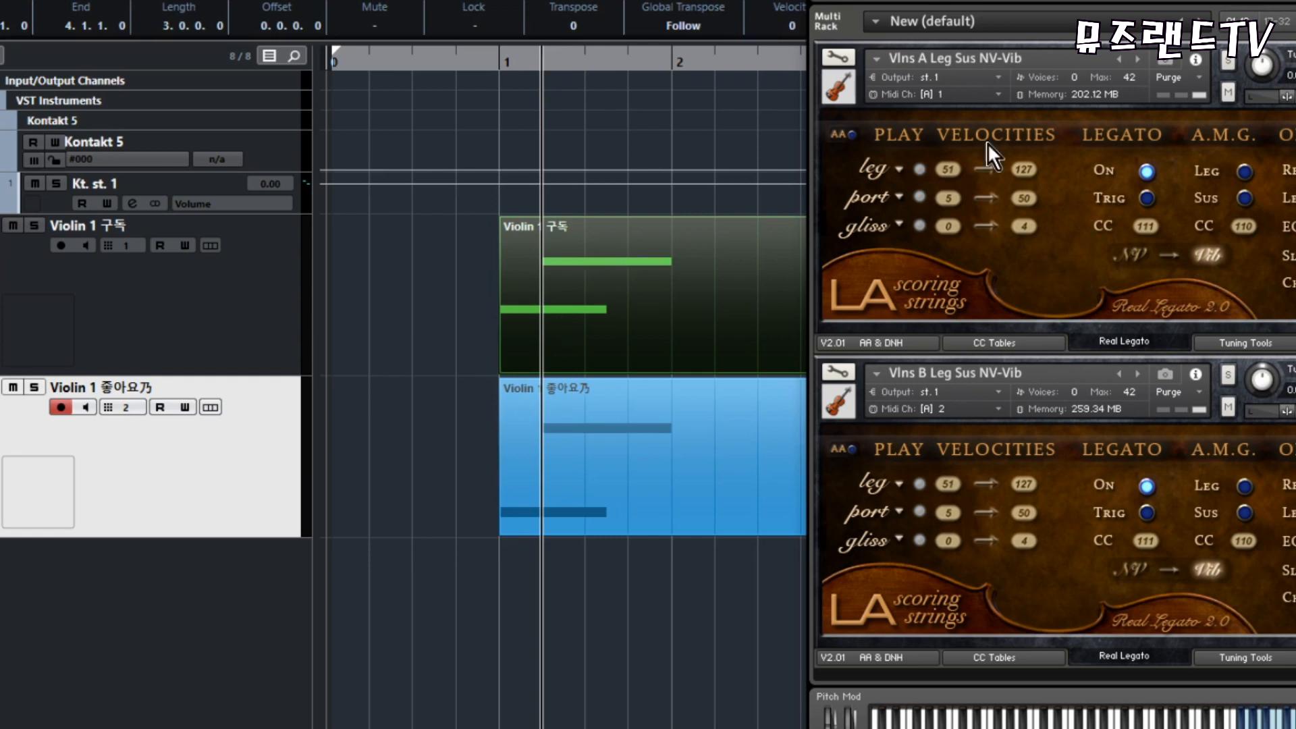
click(648, 463)
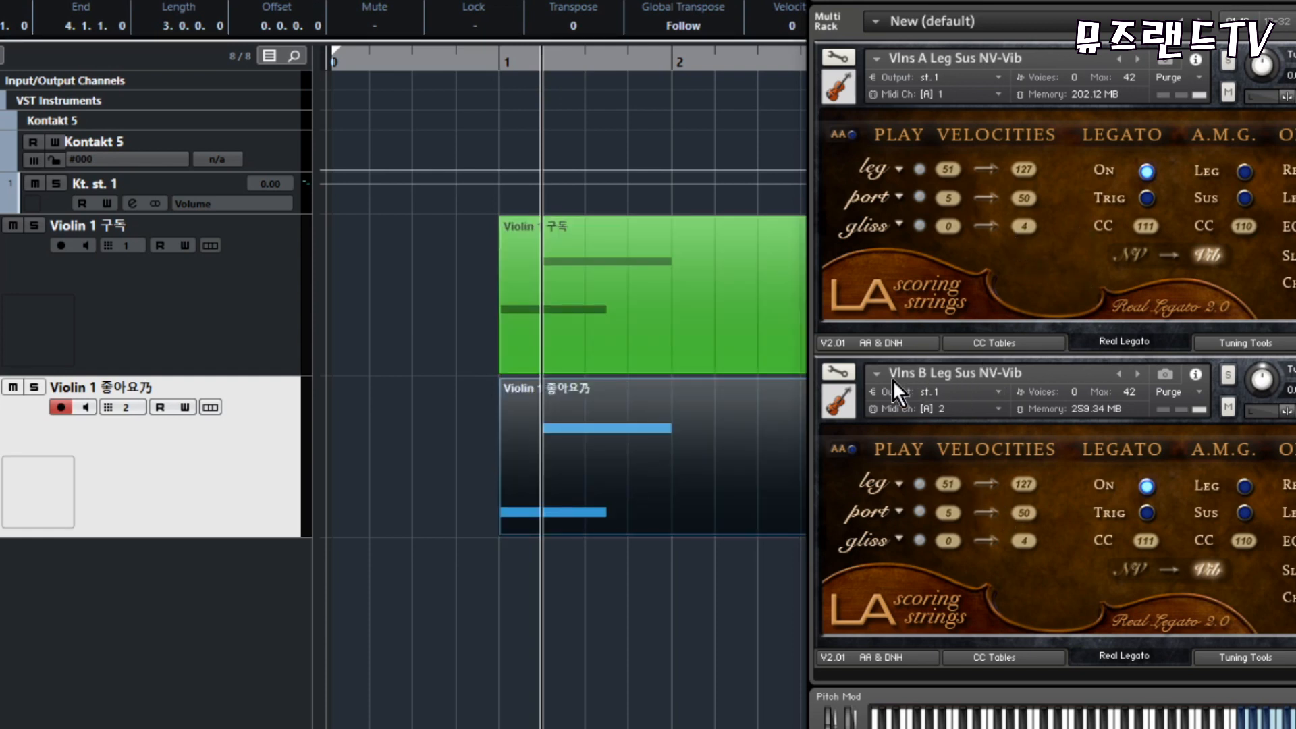
click(490, 165)
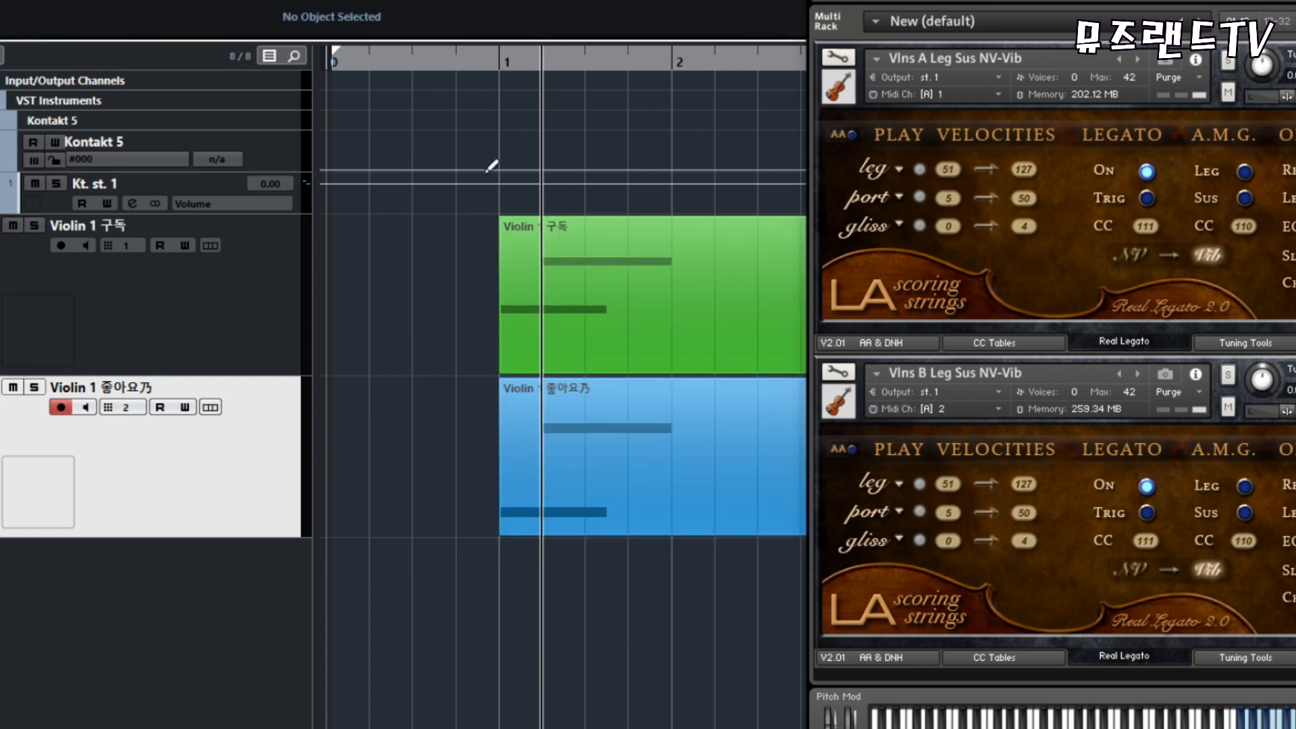
- Play the separated upper and lower glissando parts together, and replay them from just before bar 1
key(space)
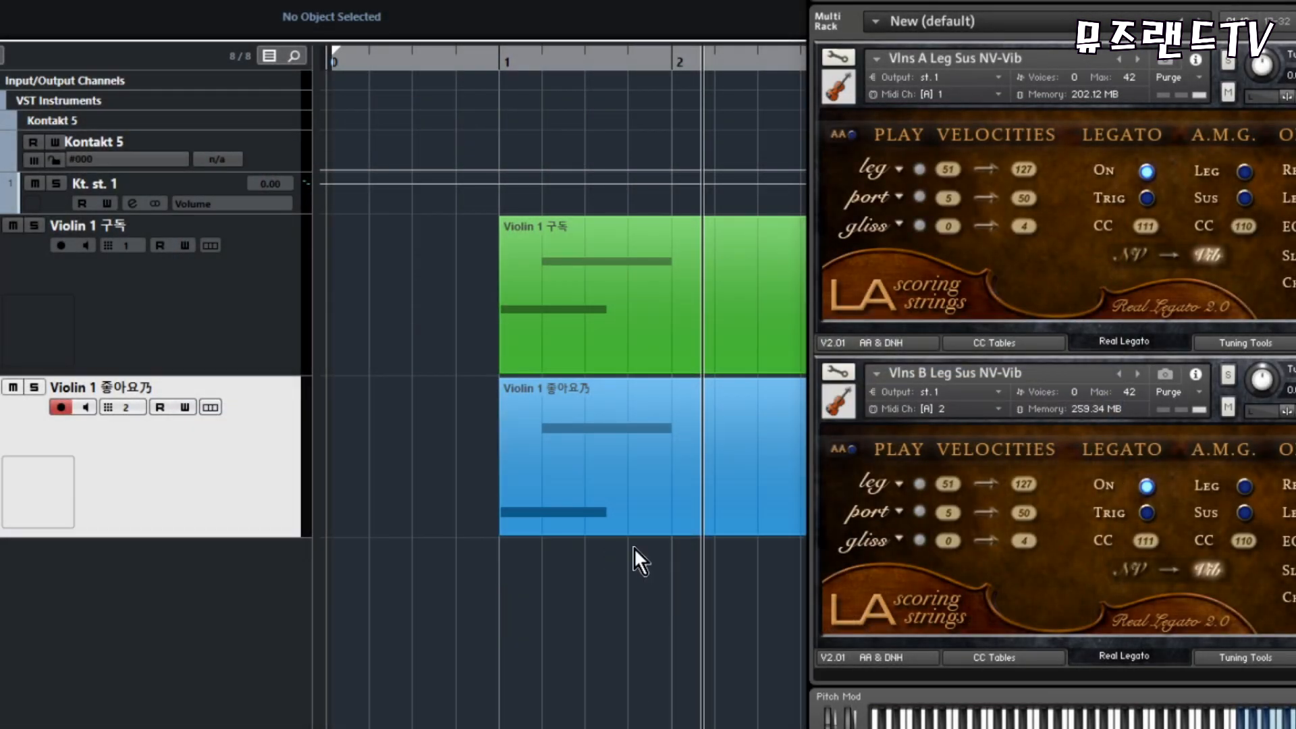
click(487, 61)
key(space)
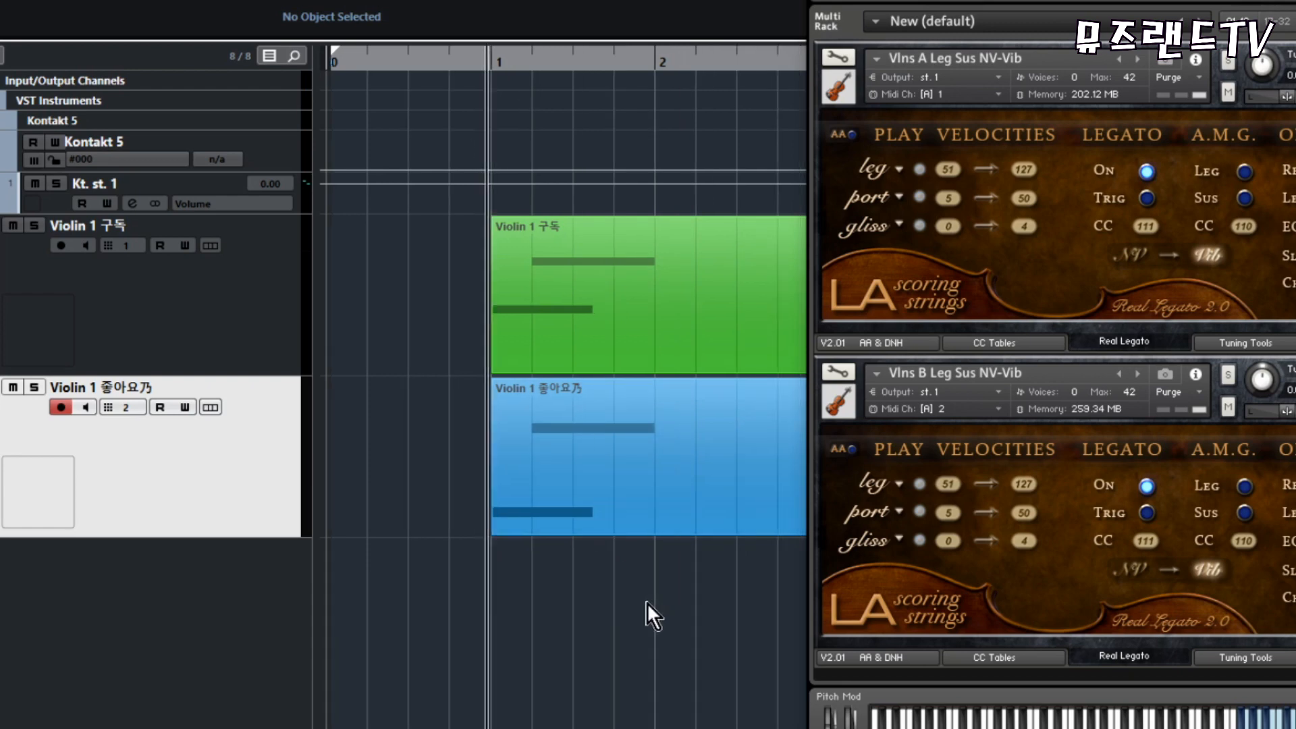